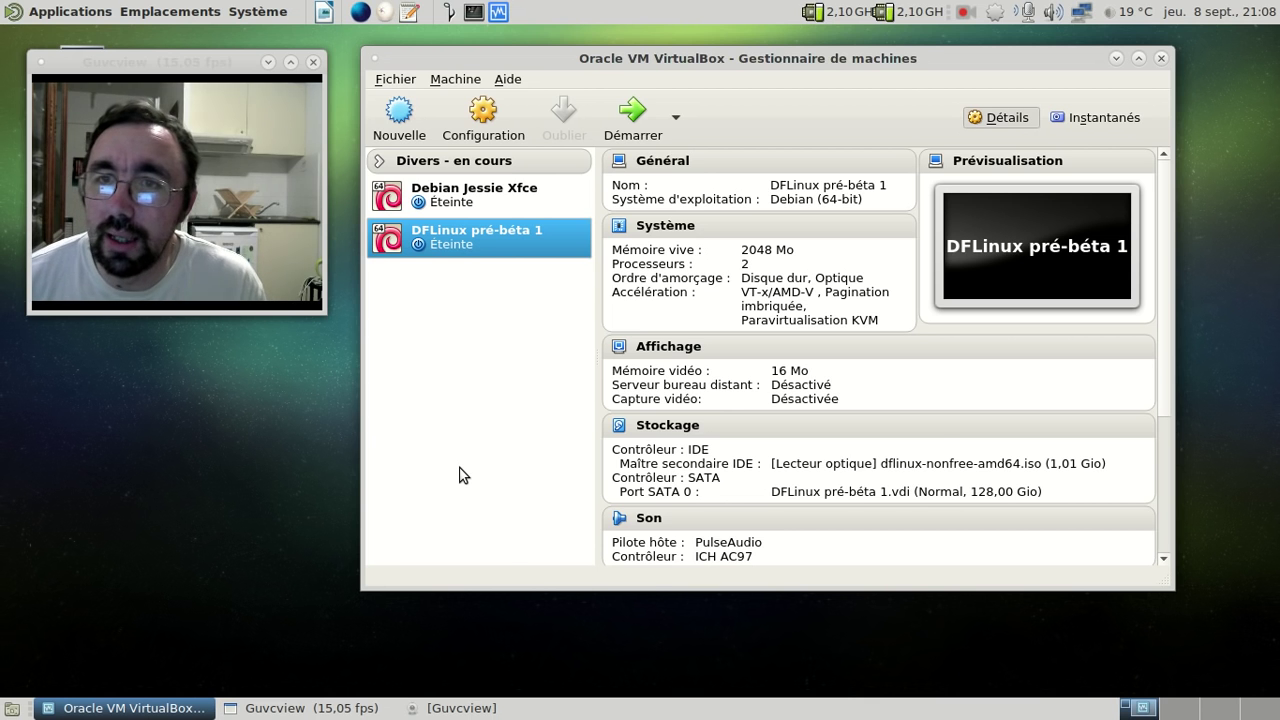
# - Select the Debian Jessie Xfce machine in the VirtualBox manager list to show its details
pyautogui.click(455, 200)
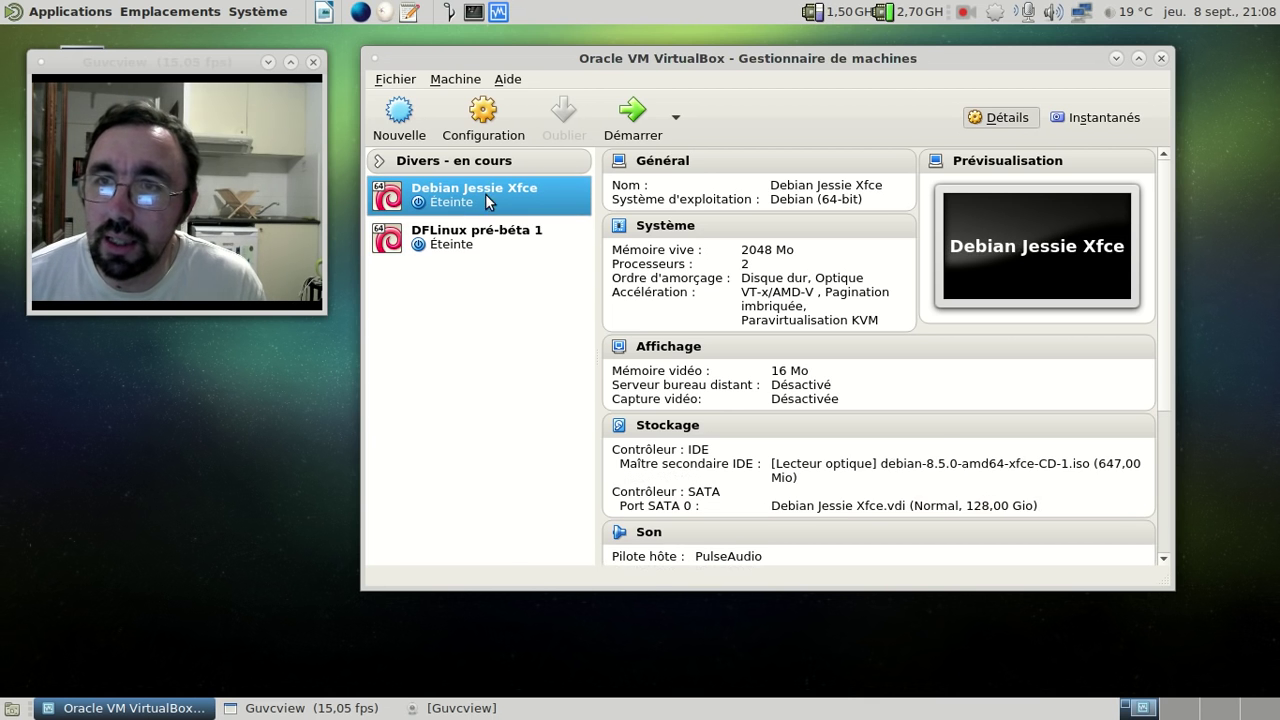
# - Start the Debian Jessie Xfce VM and boot its Debian GNU/Linux GRUB entry
pyautogui.click(628, 126)
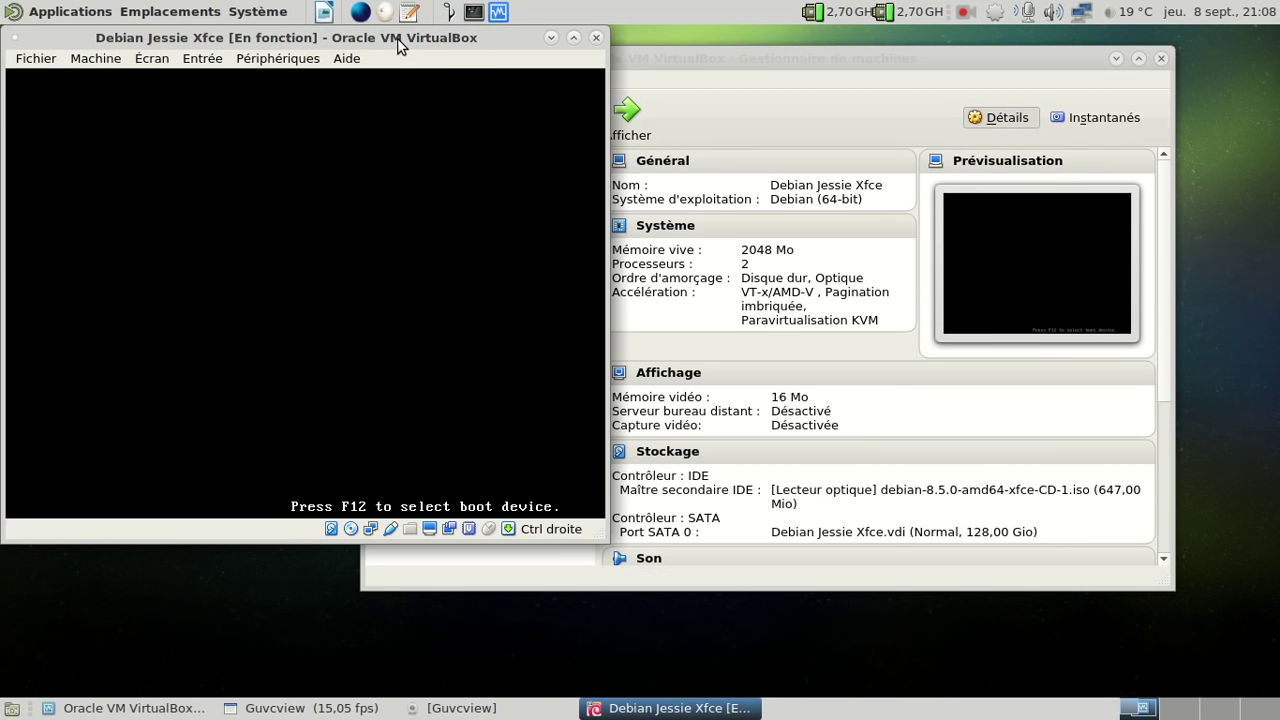
pyautogui.moveTo(398, 47); pyautogui.dragTo(814, 62)
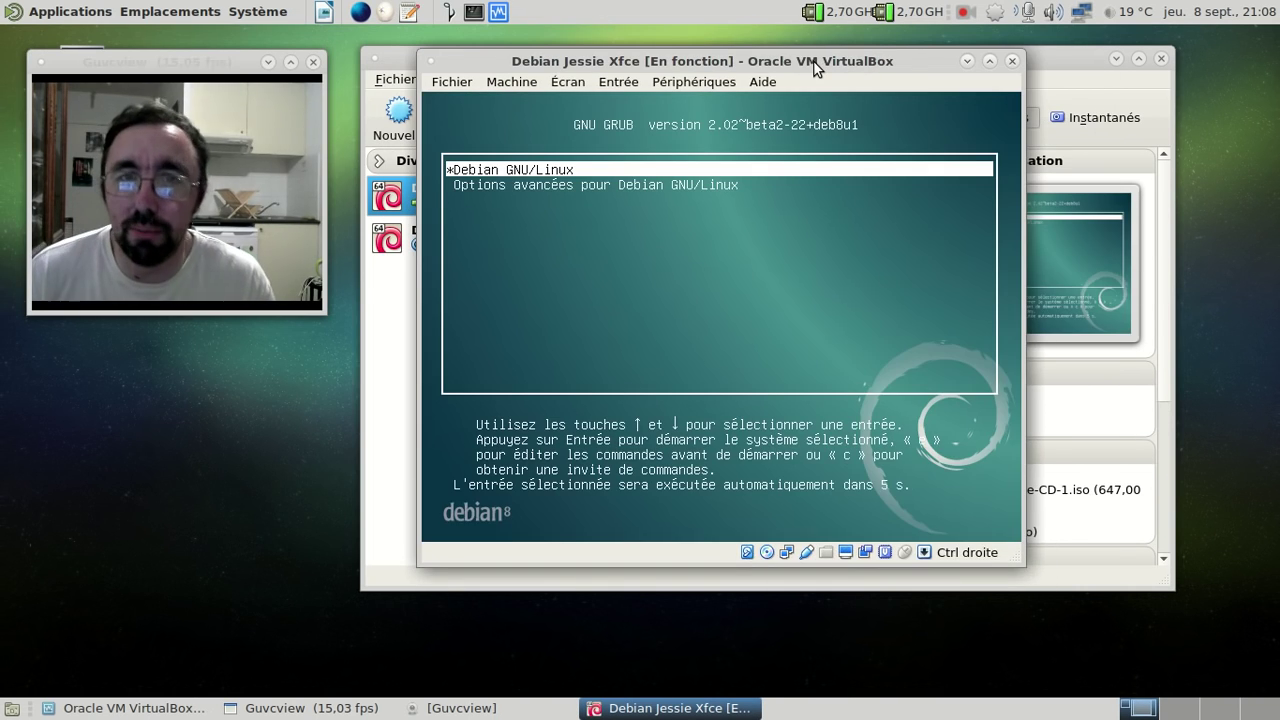
pyautogui.press('Return')
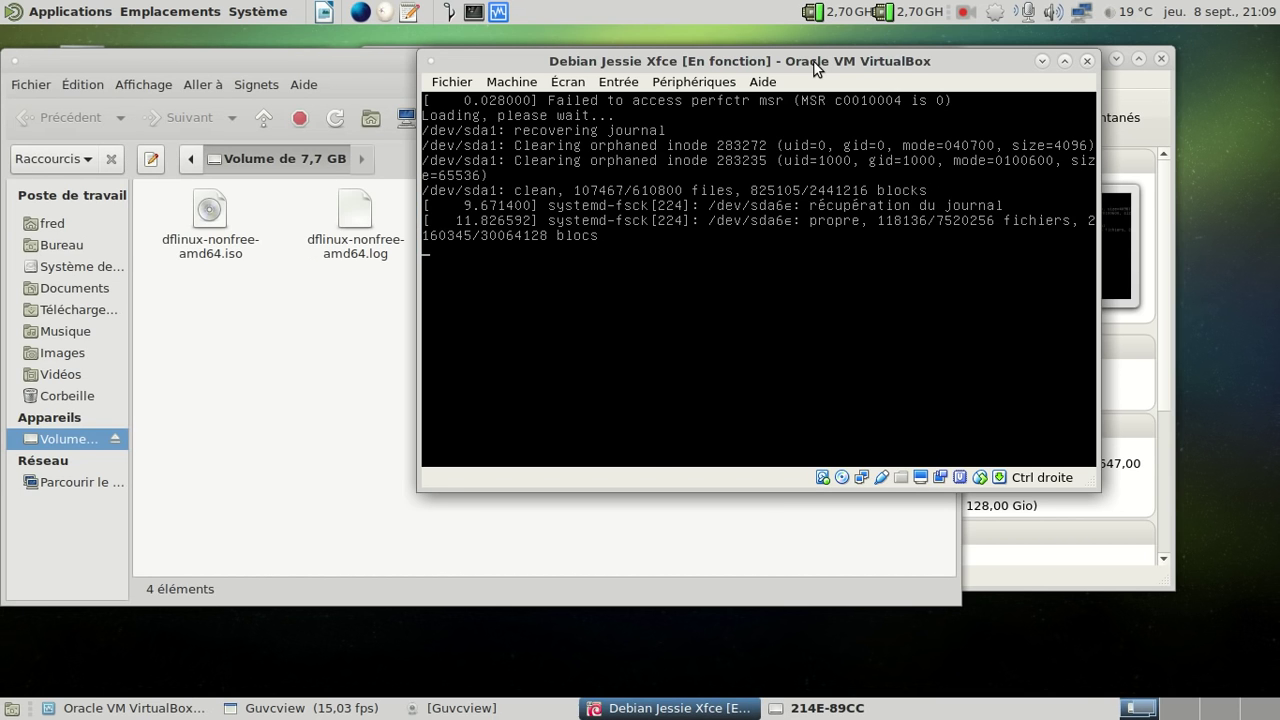
# - Read dflinux-nonfree-amd64.md5 in Pluma, then close Pluma
pyautogui.moveTo(351, 59); pyautogui.dragTo(641, 109)
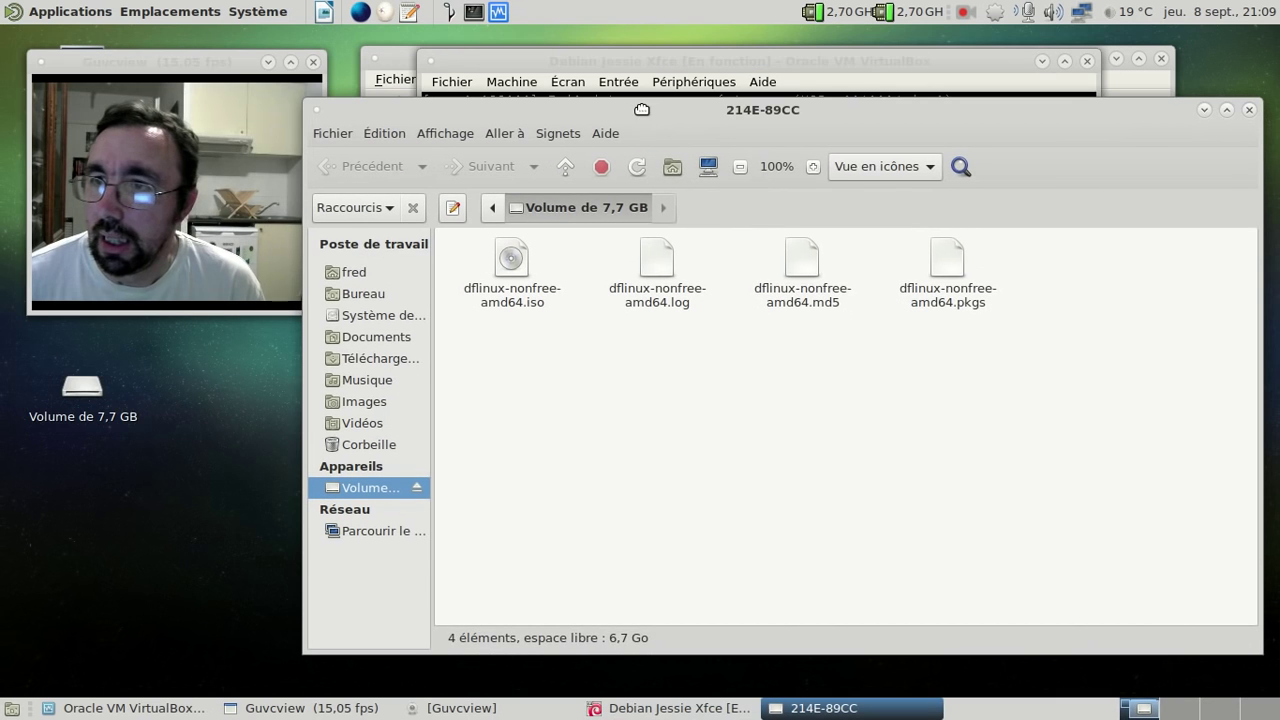
pyautogui.rightClick(806, 280)
pyautogui.click(870, 292)
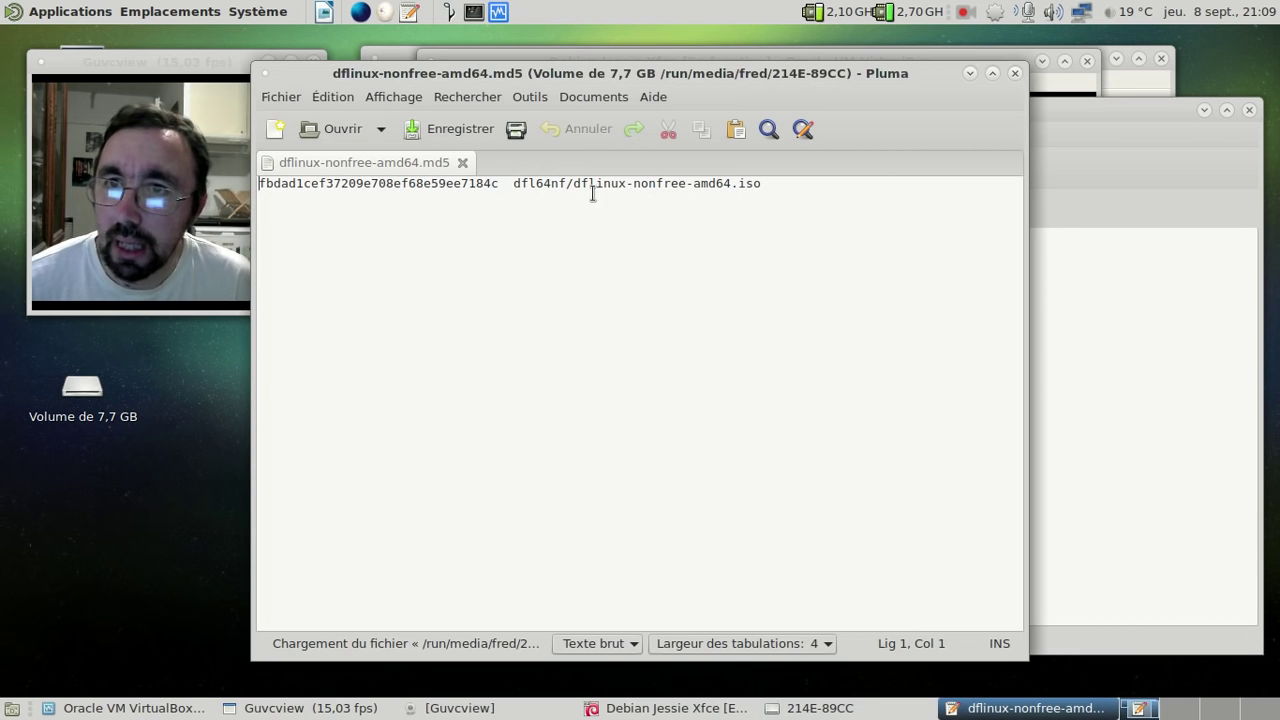
pyautogui.moveTo(800, 40); pyautogui.dragTo(1145, 52)
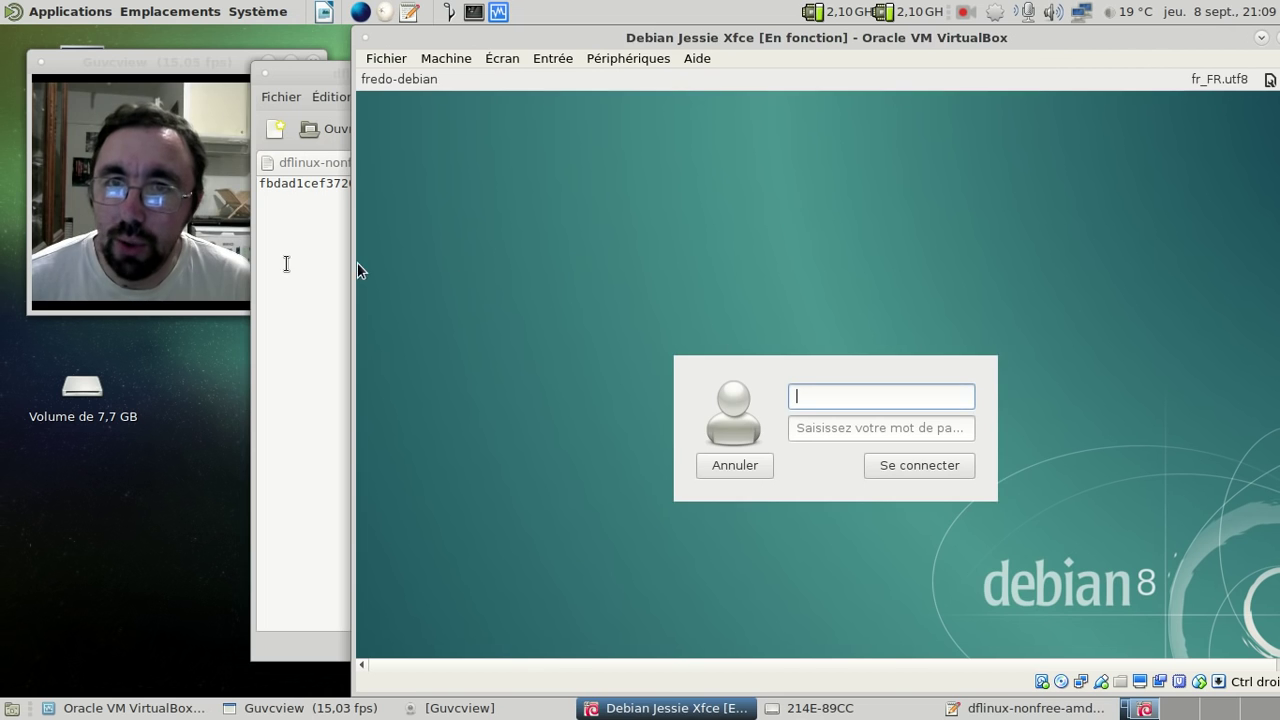
pyautogui.click(300, 262)
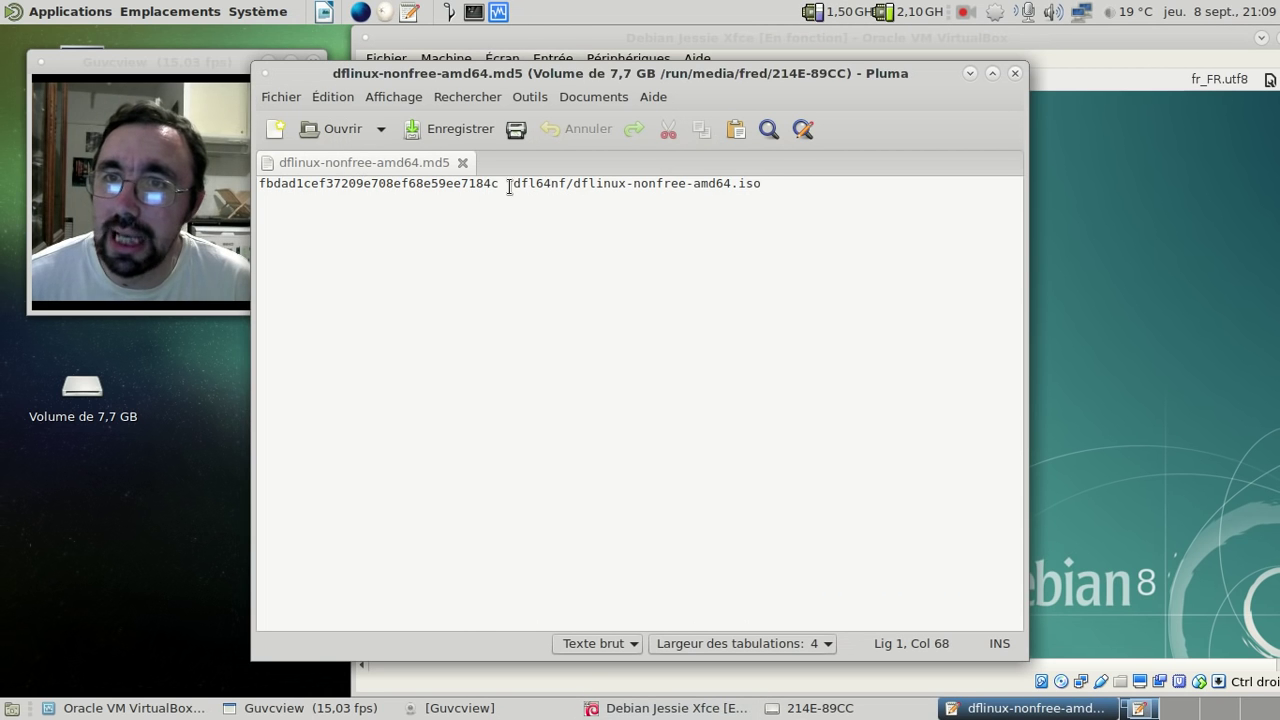
pyautogui.click(1015, 73)
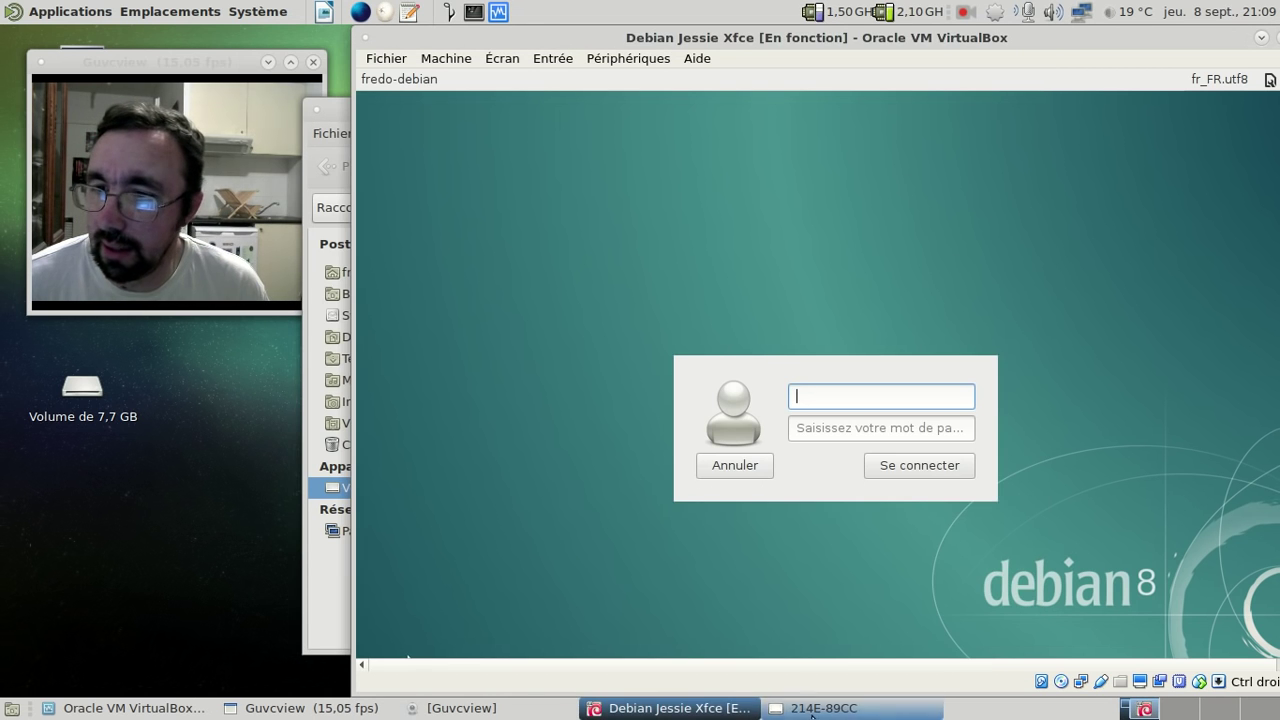
# - Switch the 214E-89CC volume window to list view, then close it
pyautogui.click(855, 708)
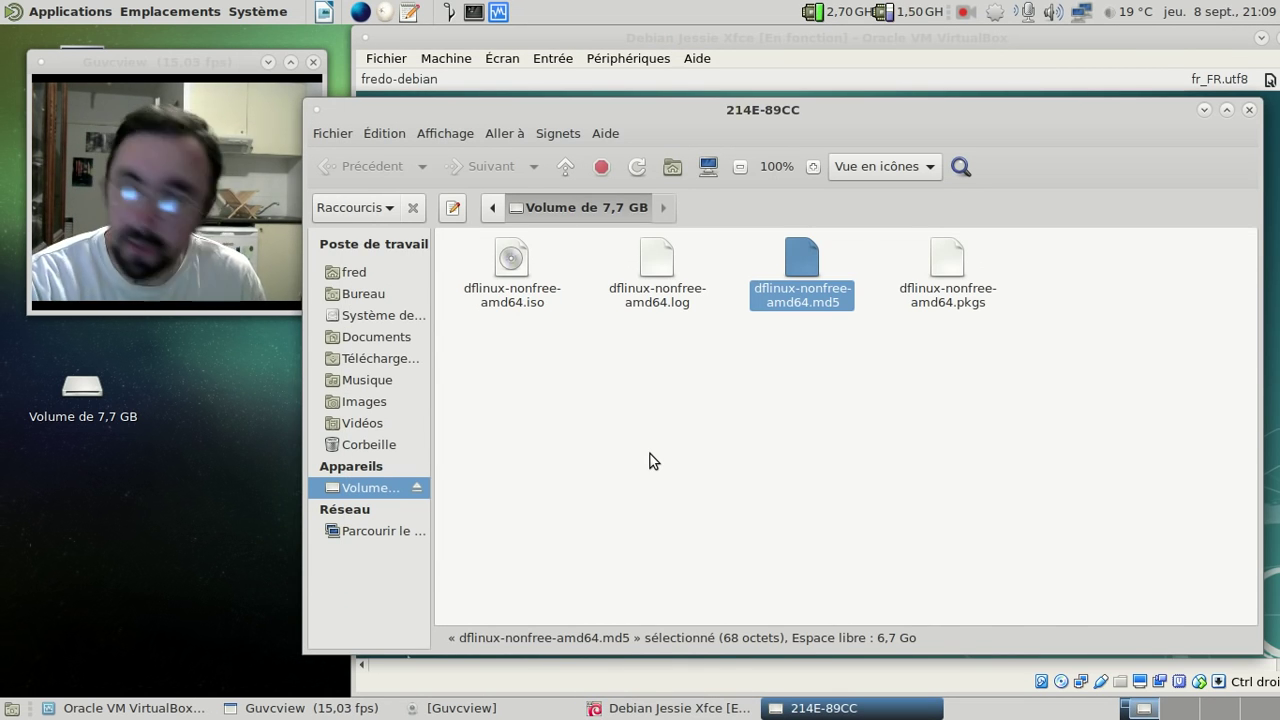
pyautogui.hotkey('ctrl', '2')
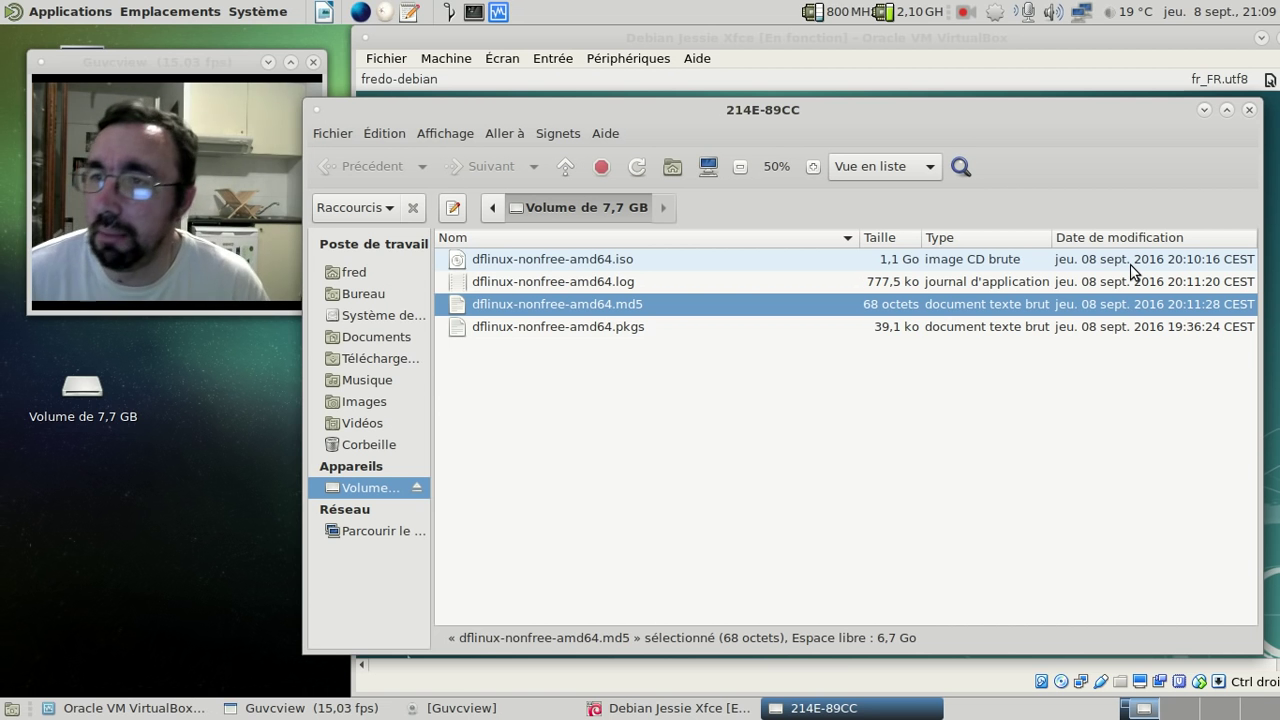
pyautogui.click(1249, 109)
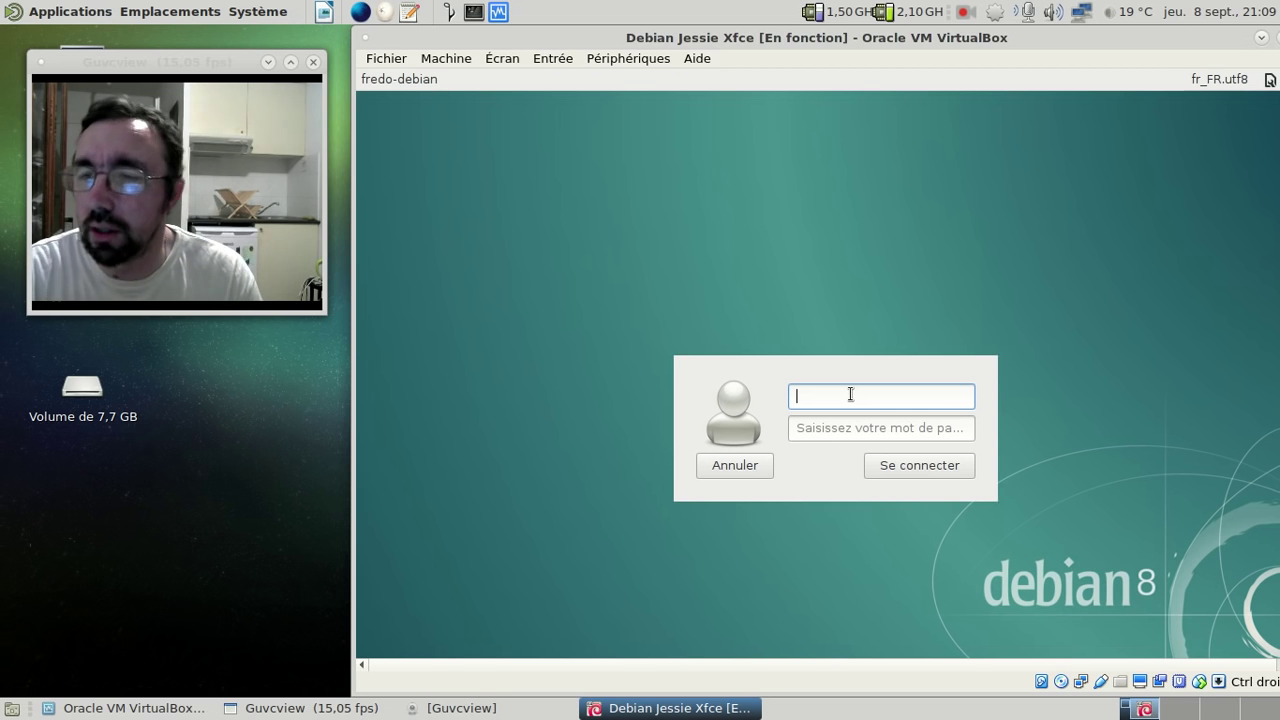
# - Log into the guest with the user's name and password and dismiss the network notification
pyautogui.write('fred')
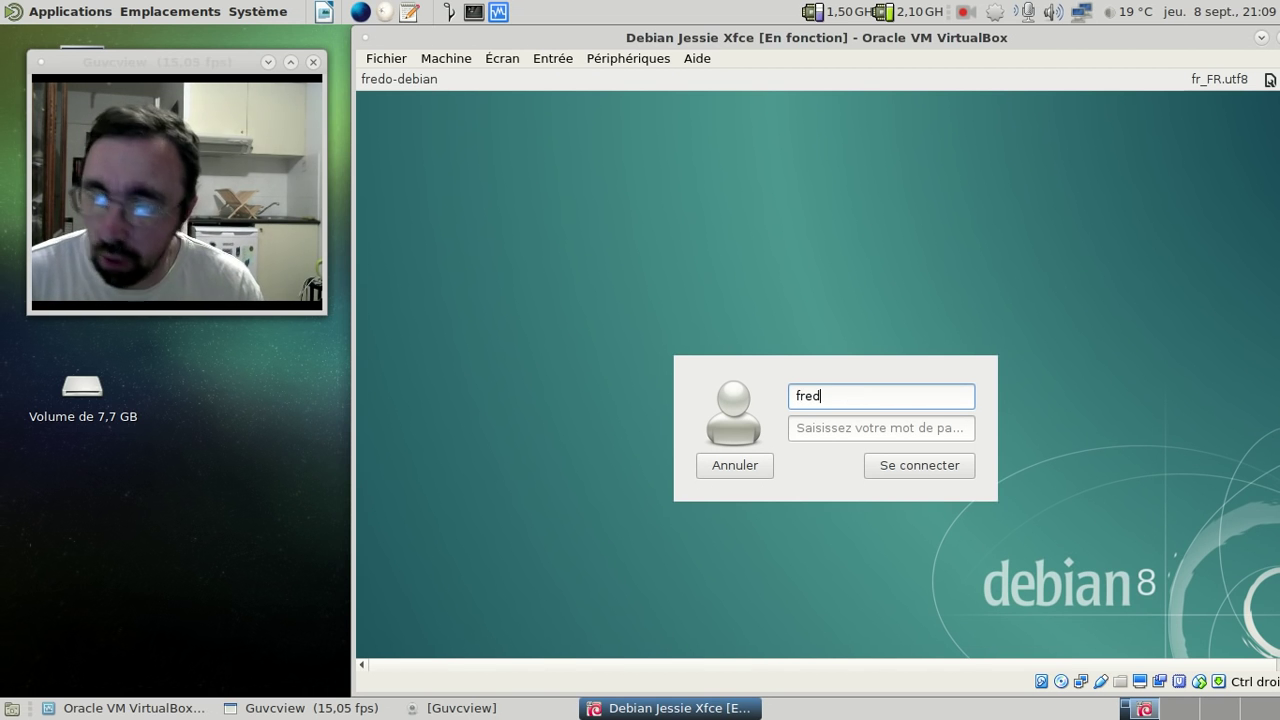
pyautogui.write('eri')
pyautogui.press('BackSpace')
pyautogui.press('BackSpace')
pyautogui.press('BackSpace')
pyautogui.press('Tab')
pyautogui.write('••••')
pyautogui.press('Return')
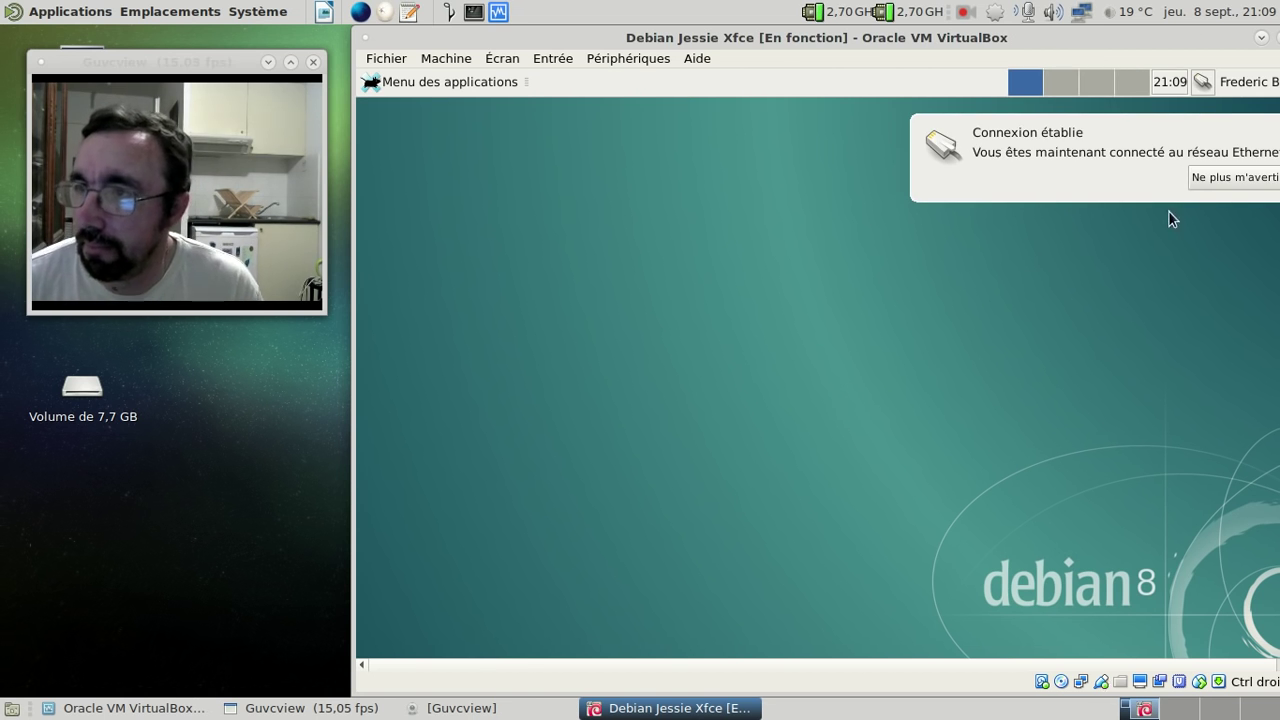
pyautogui.click(1163, 166)
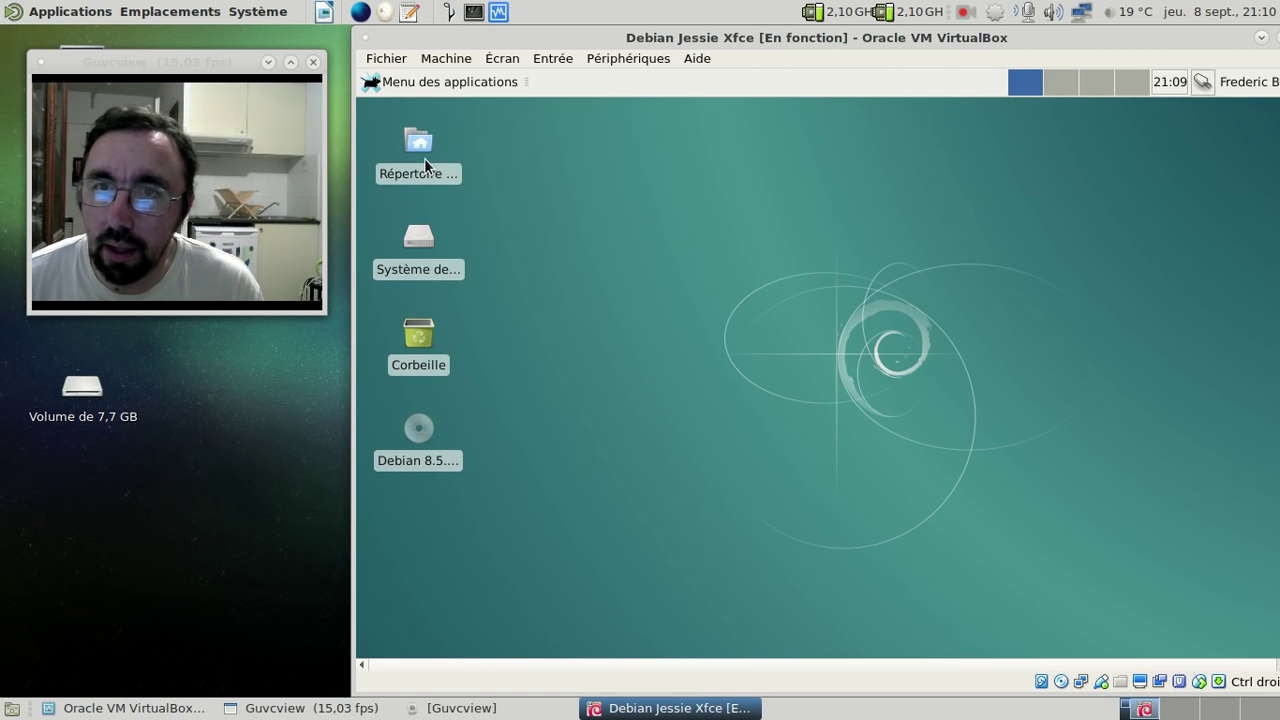
# - Browse to the DFiso/dfl64nf folder and widen the window to show file dates
pyautogui.doubleClick(424, 158)
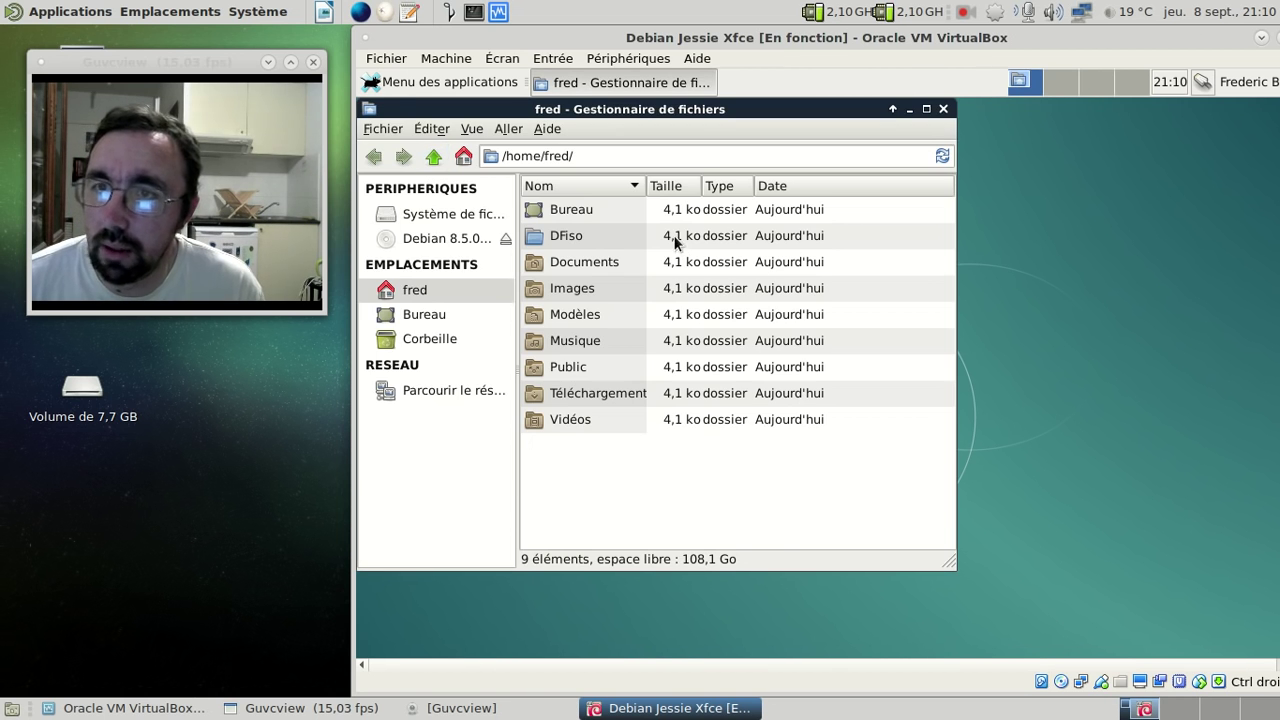
pyautogui.click(584, 240)
pyautogui.doubleClick(583, 239)
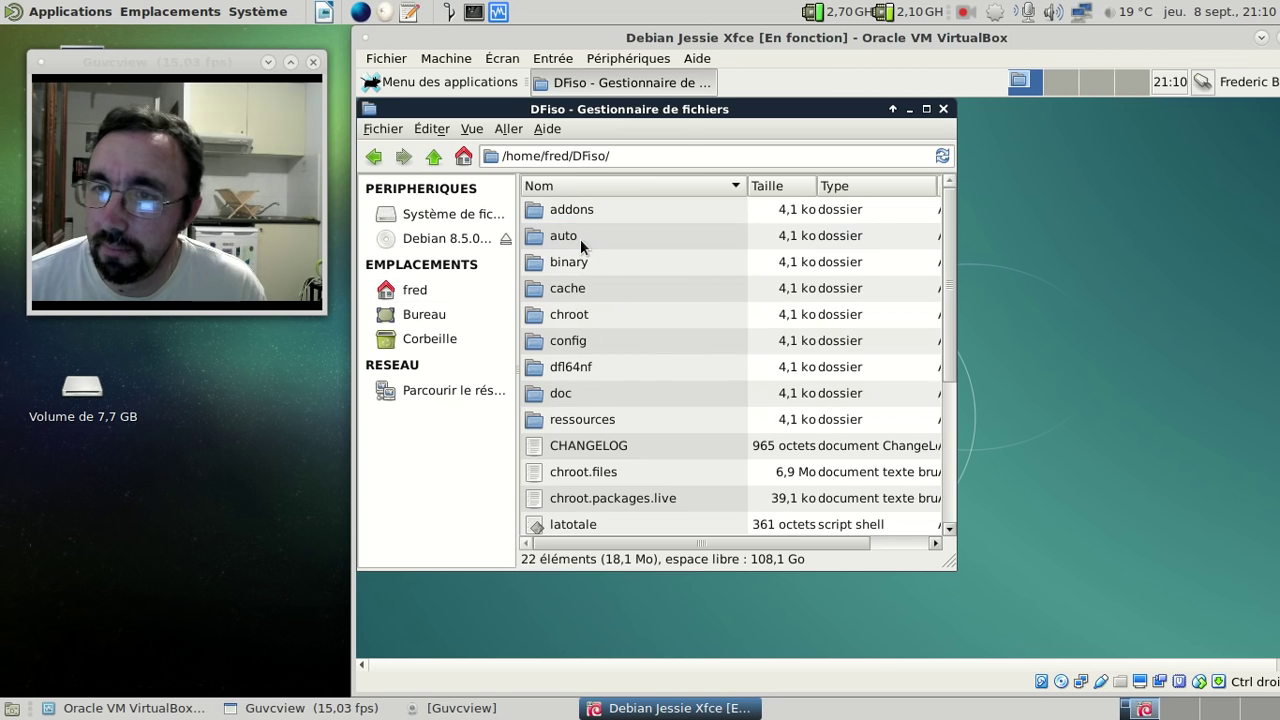
pyautogui.doubleClick(606, 366)
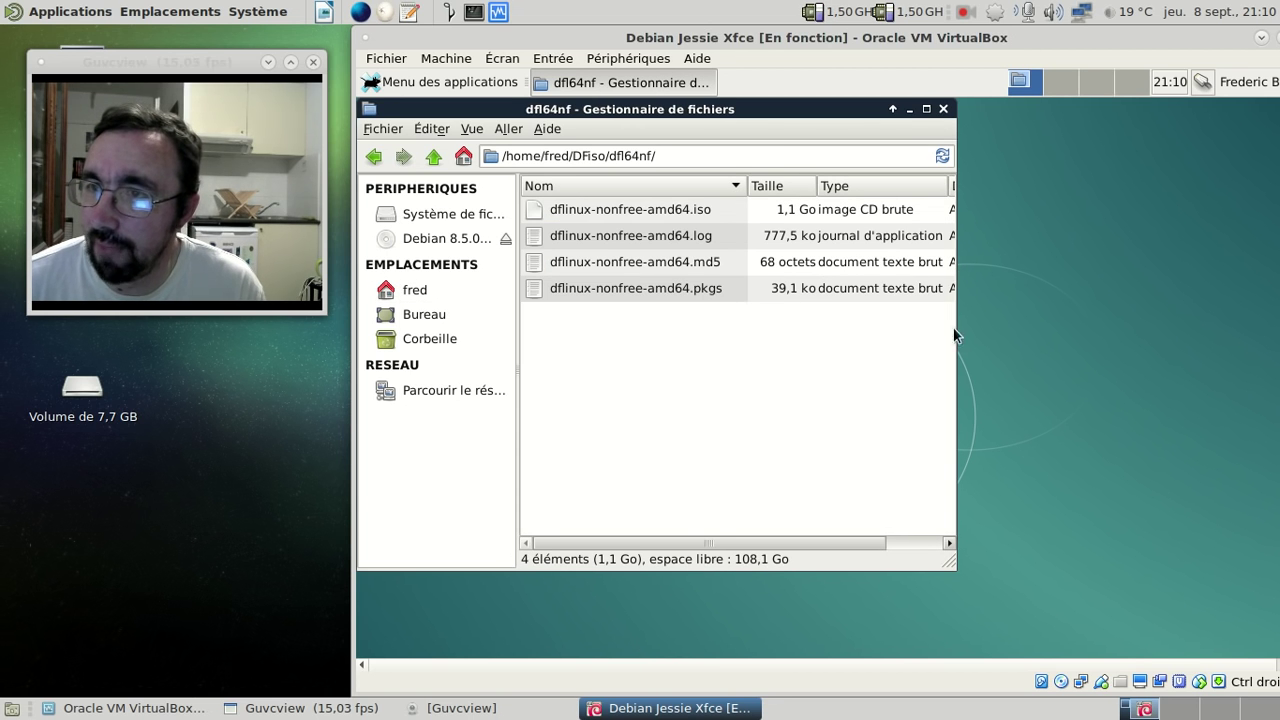
pyautogui.moveTo(957, 571); pyautogui.dragTo(1222, 547)
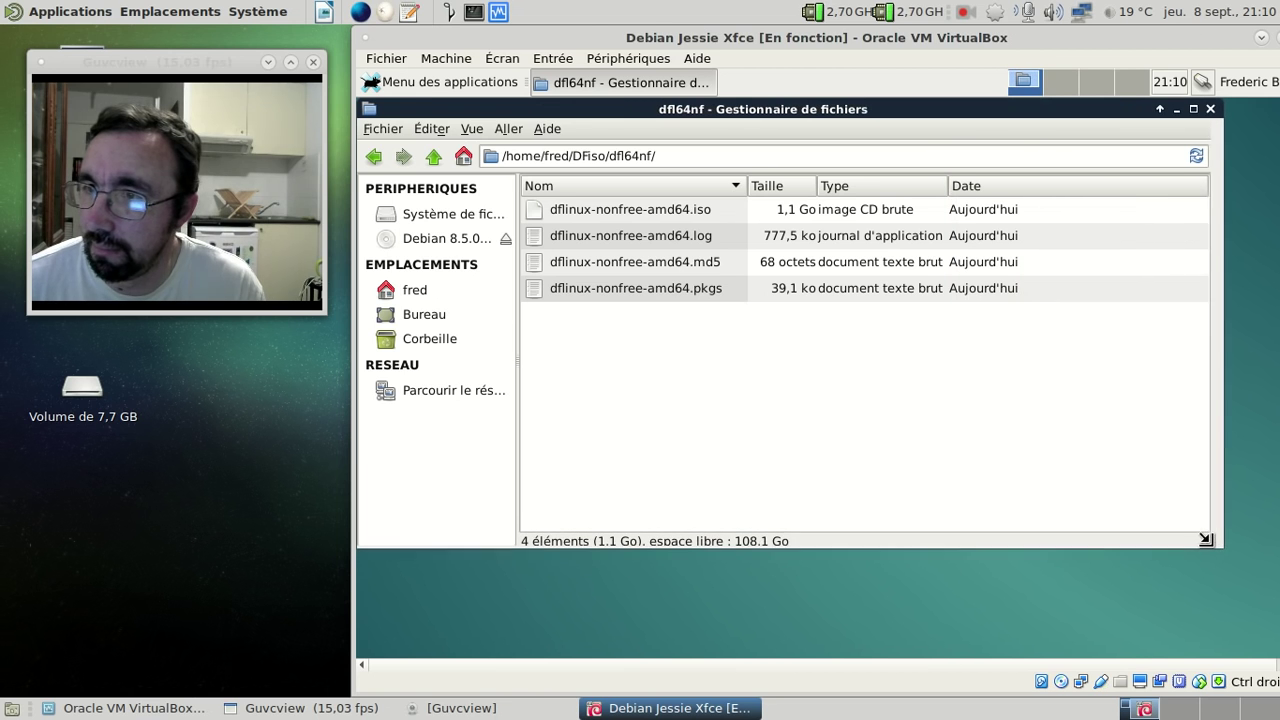
# - Check the ISO image's properties, then bring up the context menu for dflinux-nonfree-amd64.md5
pyautogui.rightClick(649, 209)
pyautogui.click(727, 435)
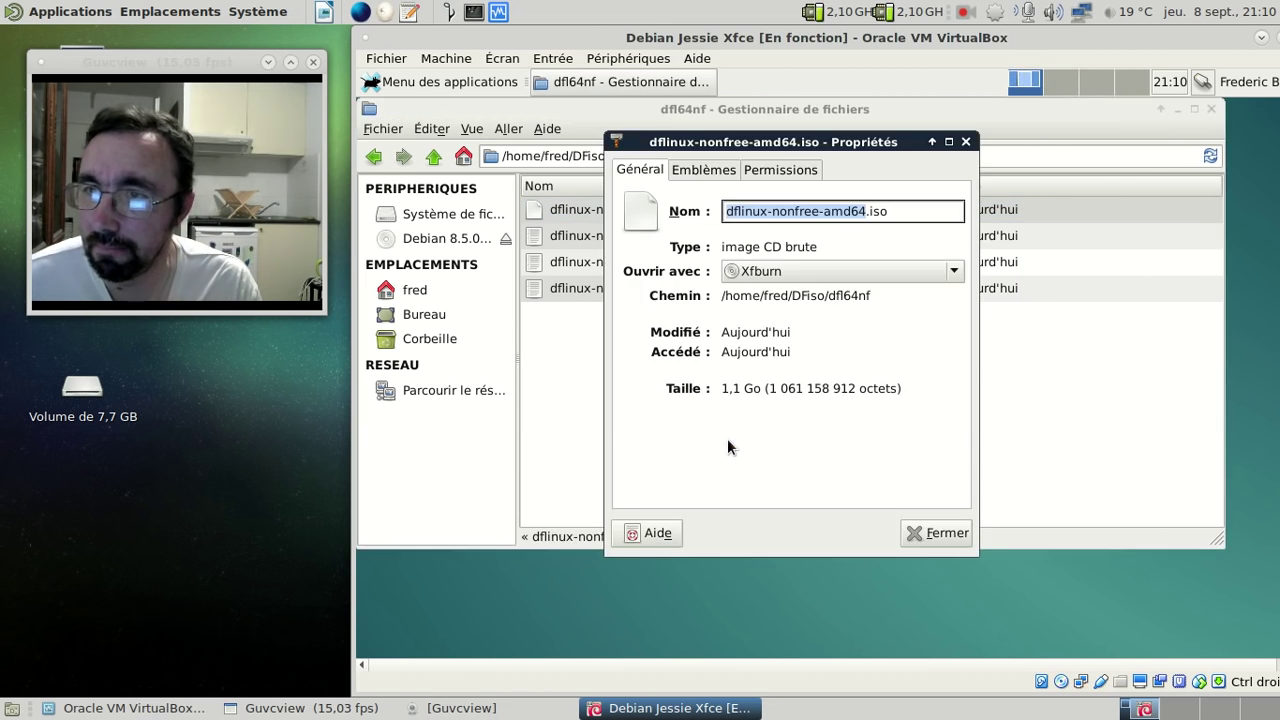
pyautogui.click(965, 141)
pyautogui.click(825, 346)
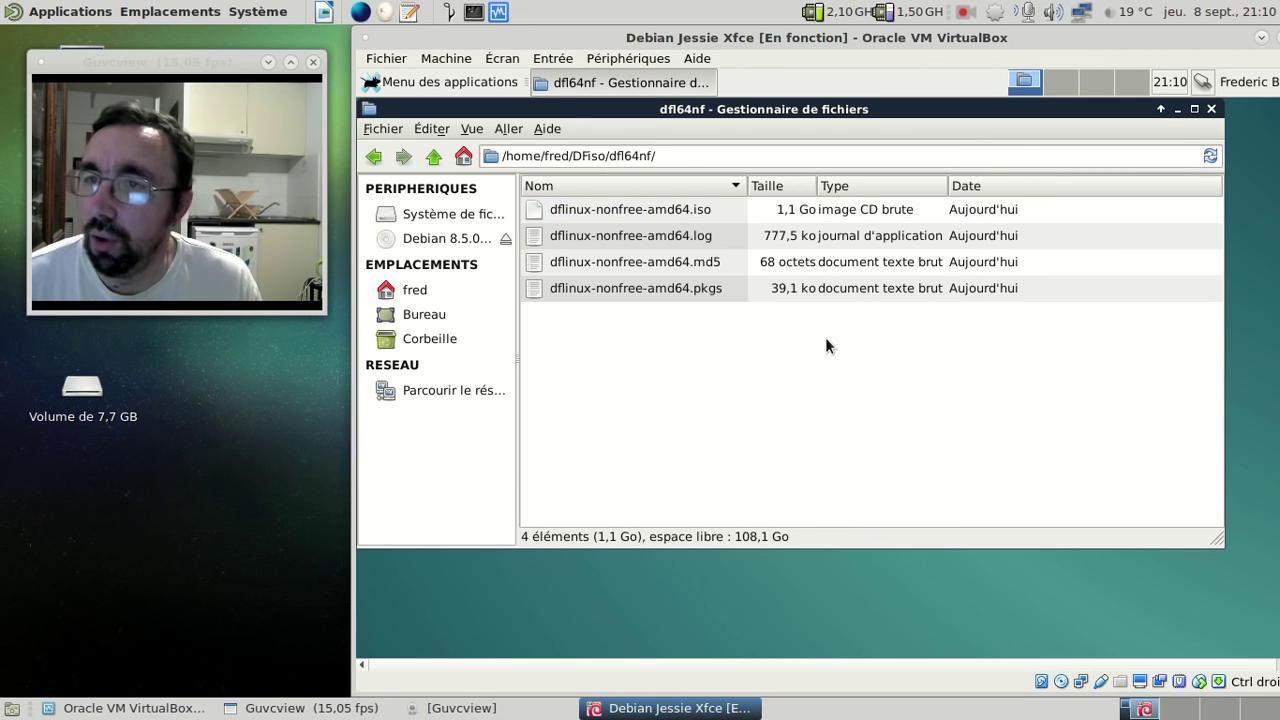
pyautogui.click(672, 262)
pyautogui.rightClick(672, 262)
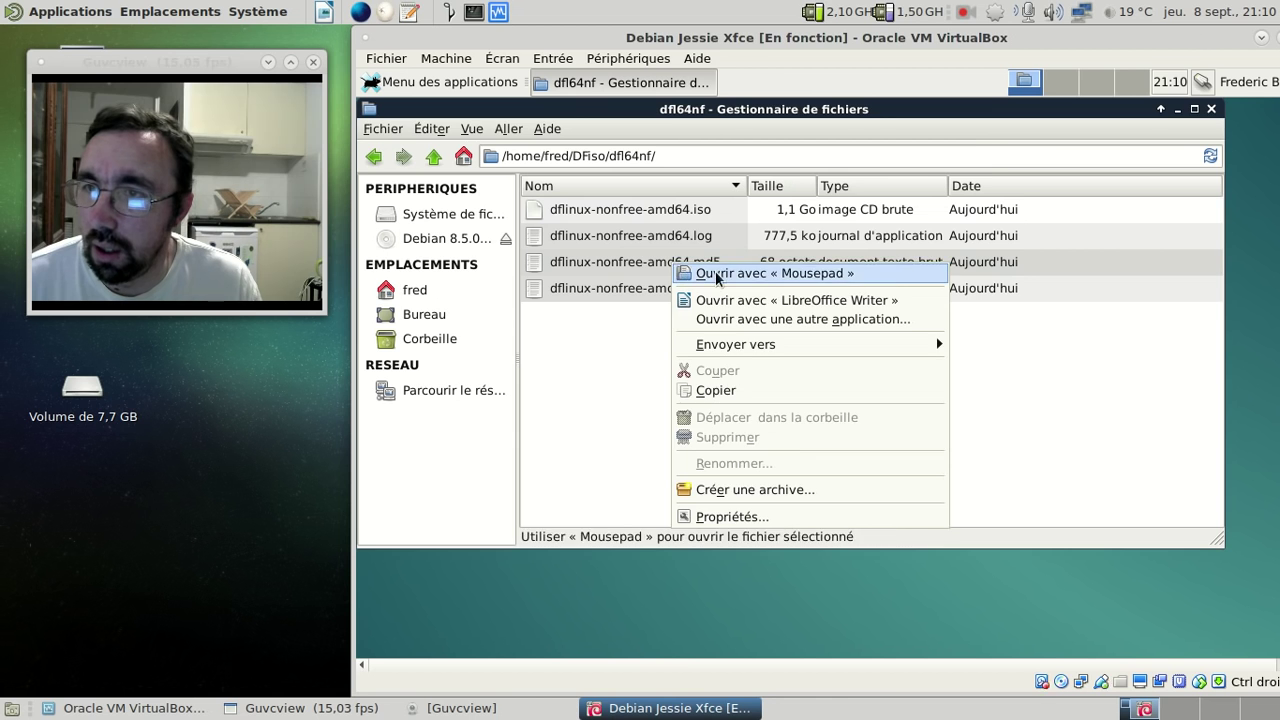
# - Show the guest's .md5 in Mousepad beside the 7,7 GB volume's copy in Pluma
pyautogui.click(715, 271)
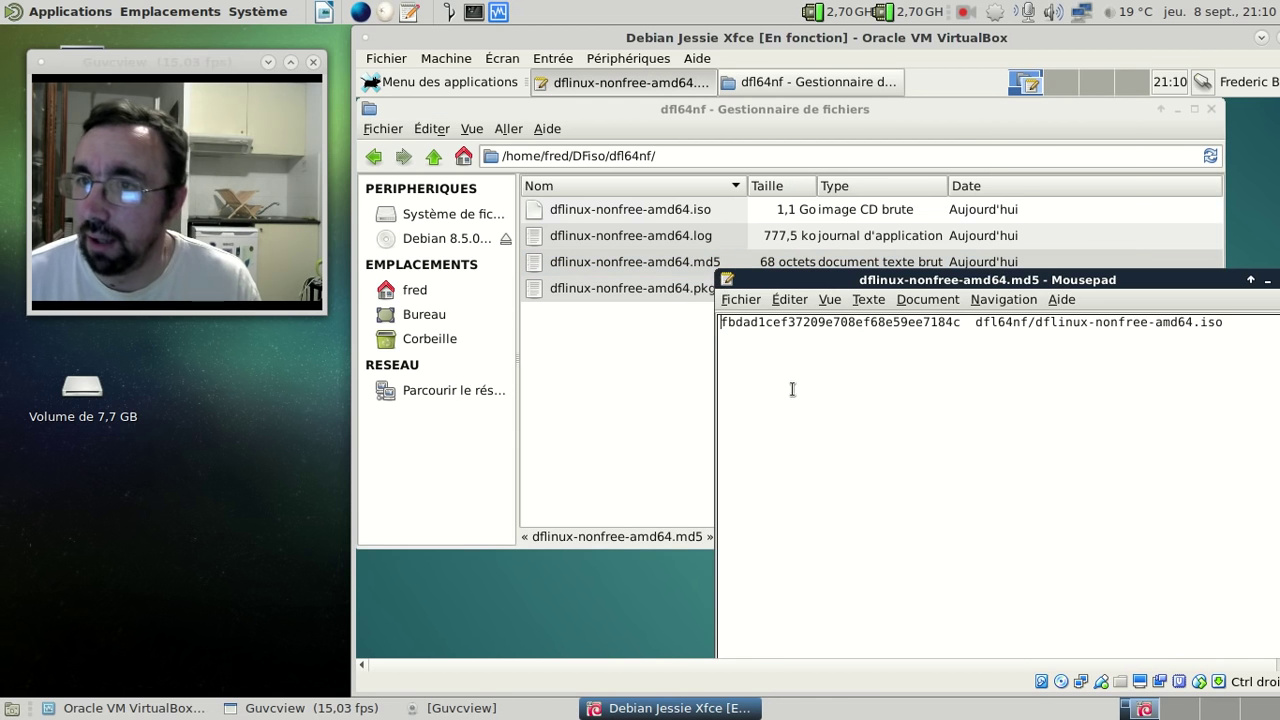
pyautogui.doubleClick(83, 392)
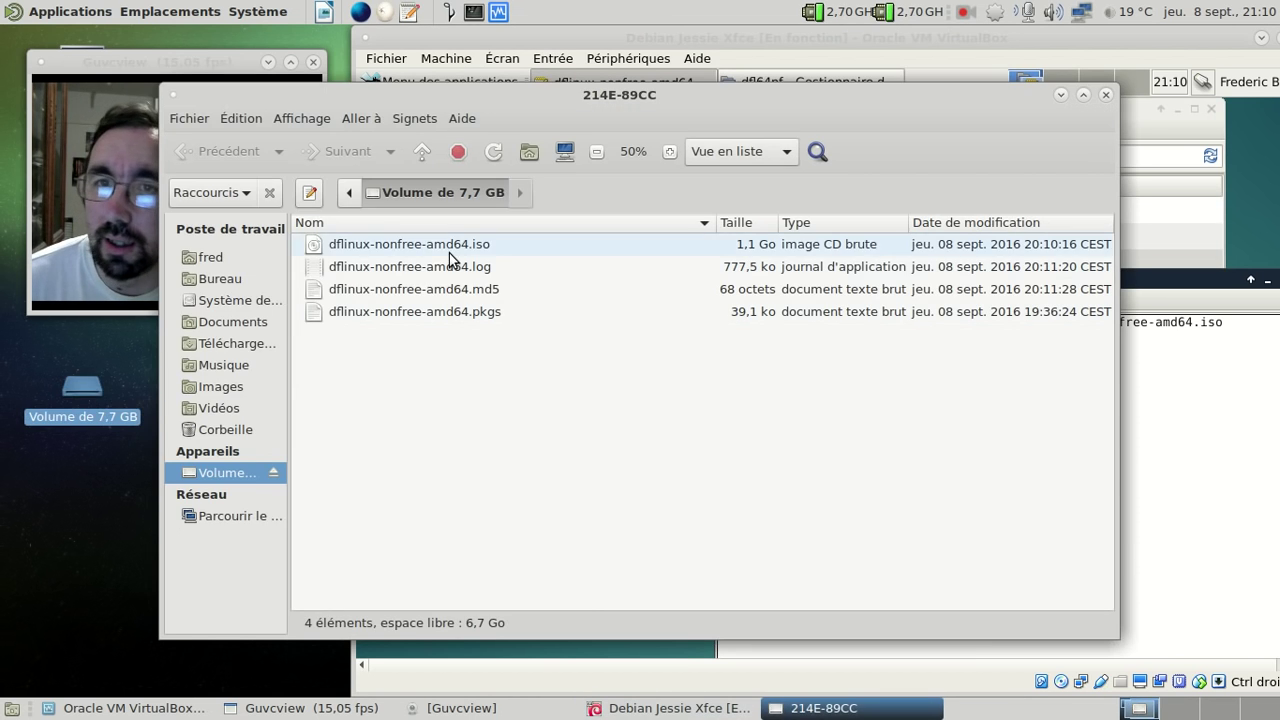
pyautogui.rightClick(446, 292)
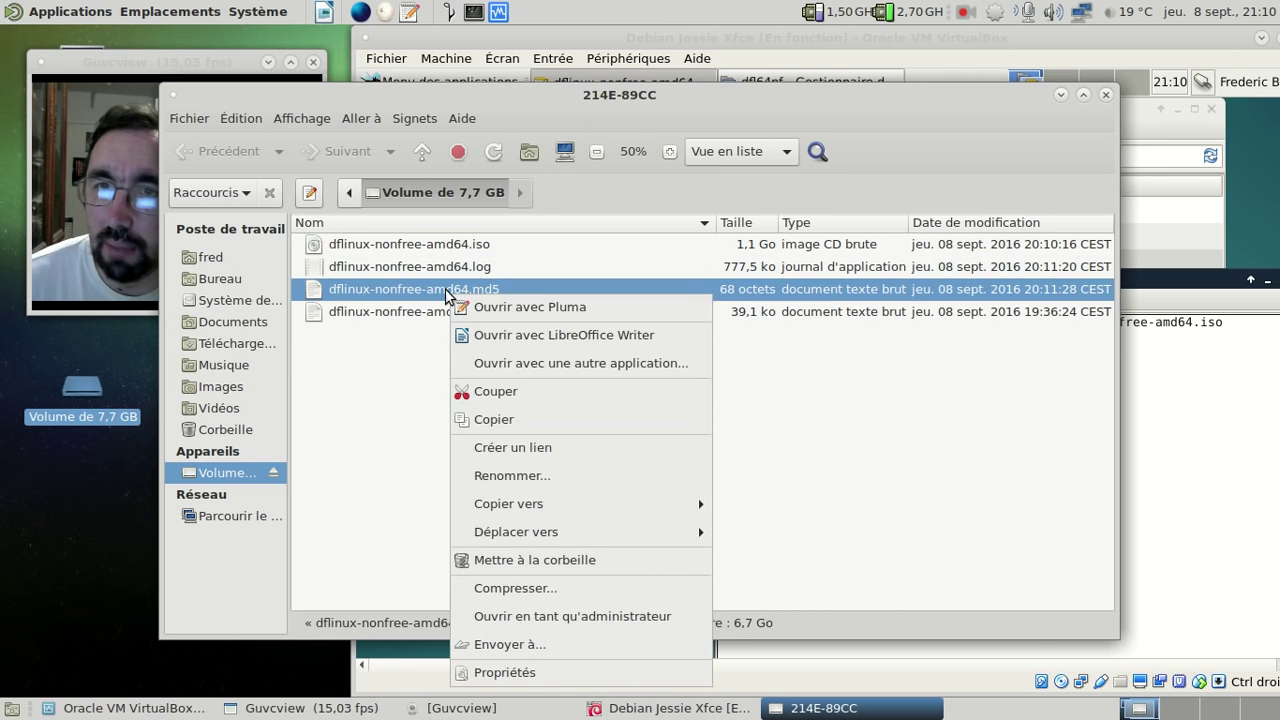
pyautogui.click(519, 305)
pyautogui.click(1060, 94)
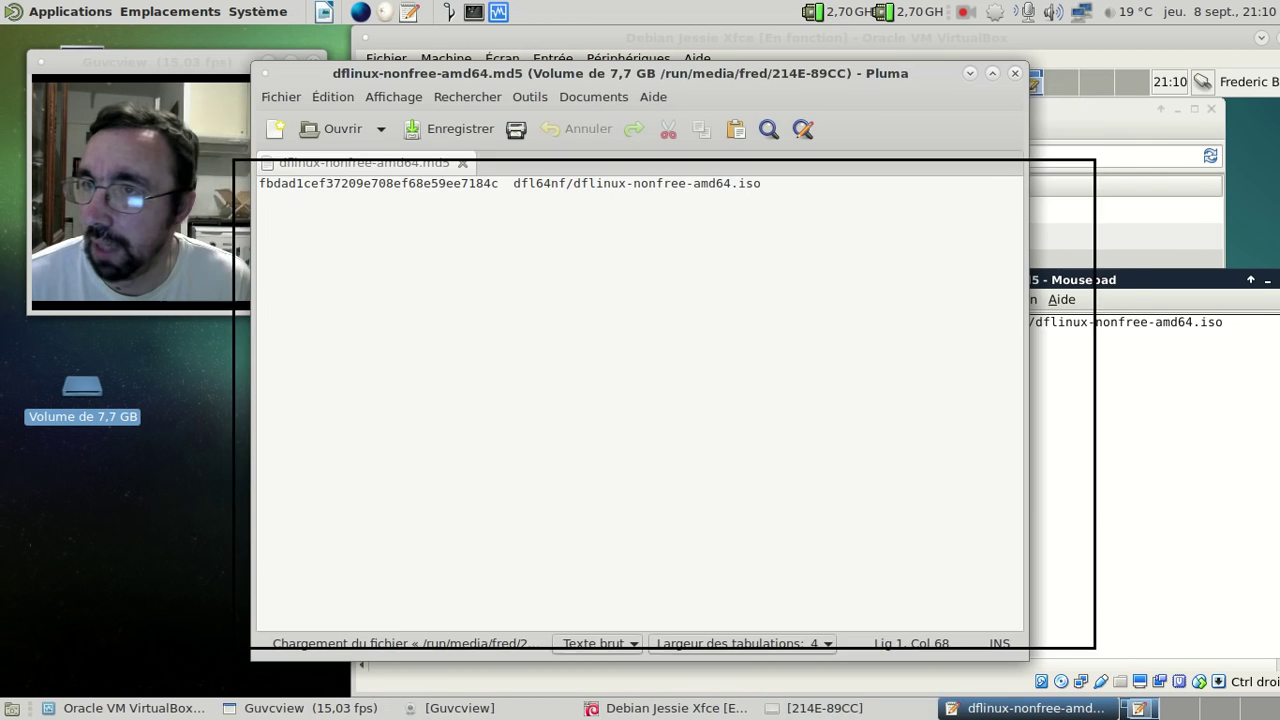
pyautogui.moveTo(897, 270); pyautogui.dragTo(718, 158)
# - Close Pluma and Mousepad after comparing the two checksums
pyautogui.click(1061, 157)
pyautogui.moveTo(1065, 277); pyautogui.dragTo(977, 195)
pyautogui.click(1066, 191)
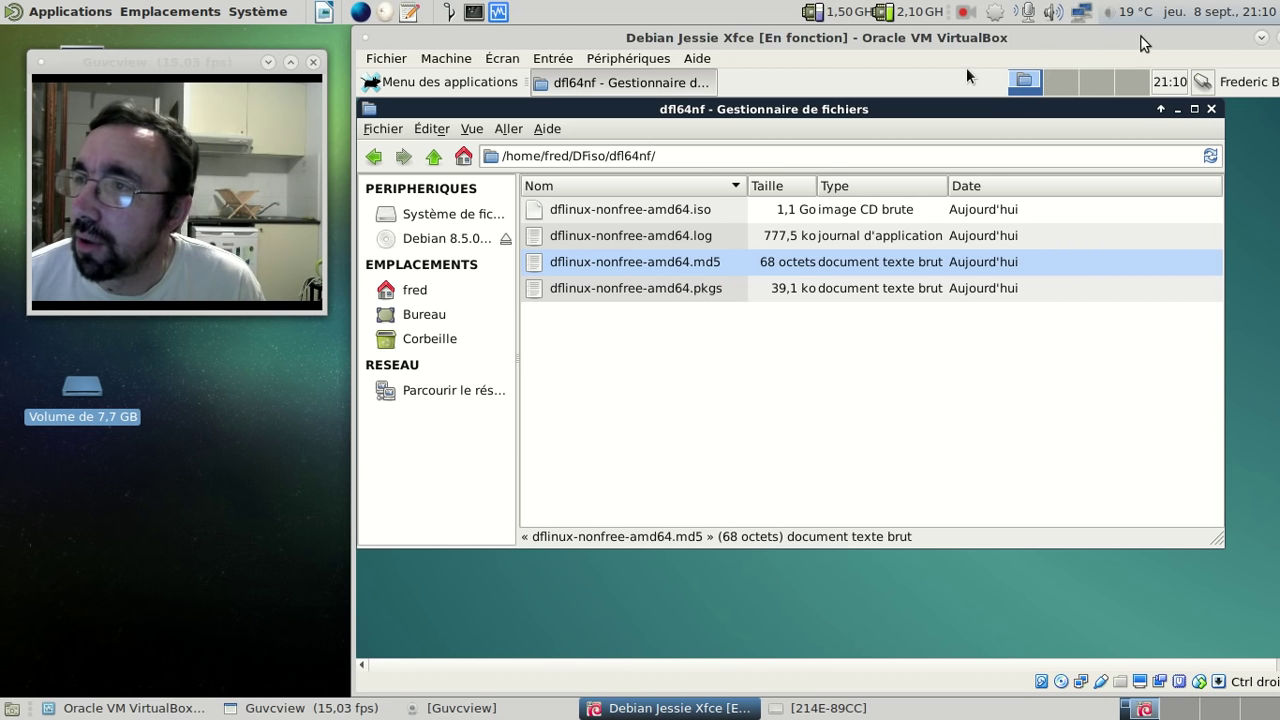
# - Close the file manager and shut down the Debian Jessie Xfce guest via Déconnexion > Éteindre
pyautogui.click(1210, 110)
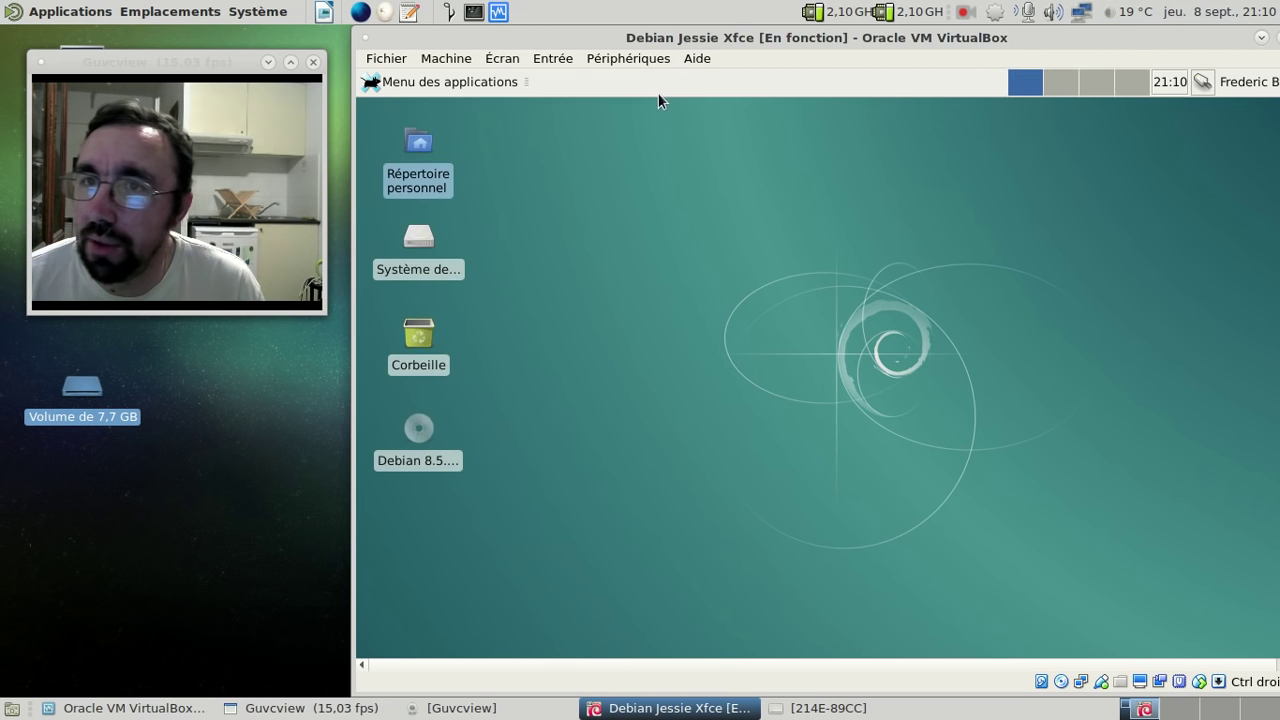
pyautogui.click(500, 88)
pyautogui.click(470, 410)
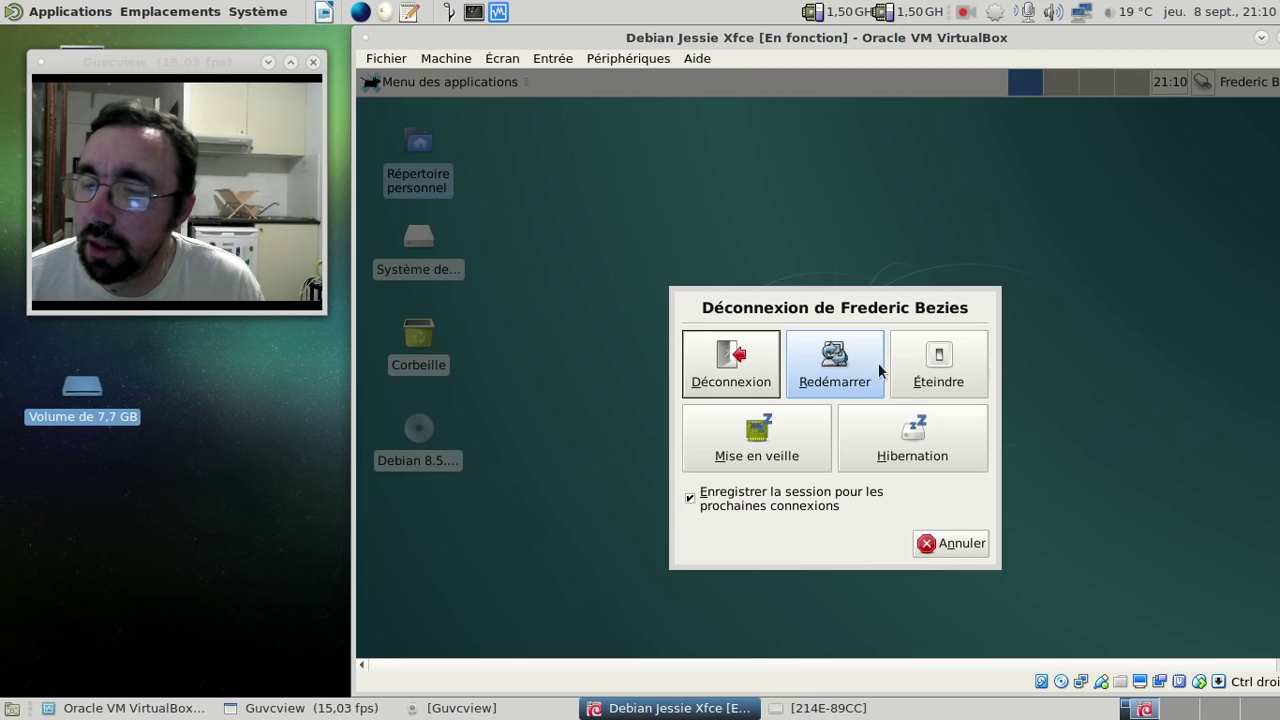
pyautogui.click(938, 364)
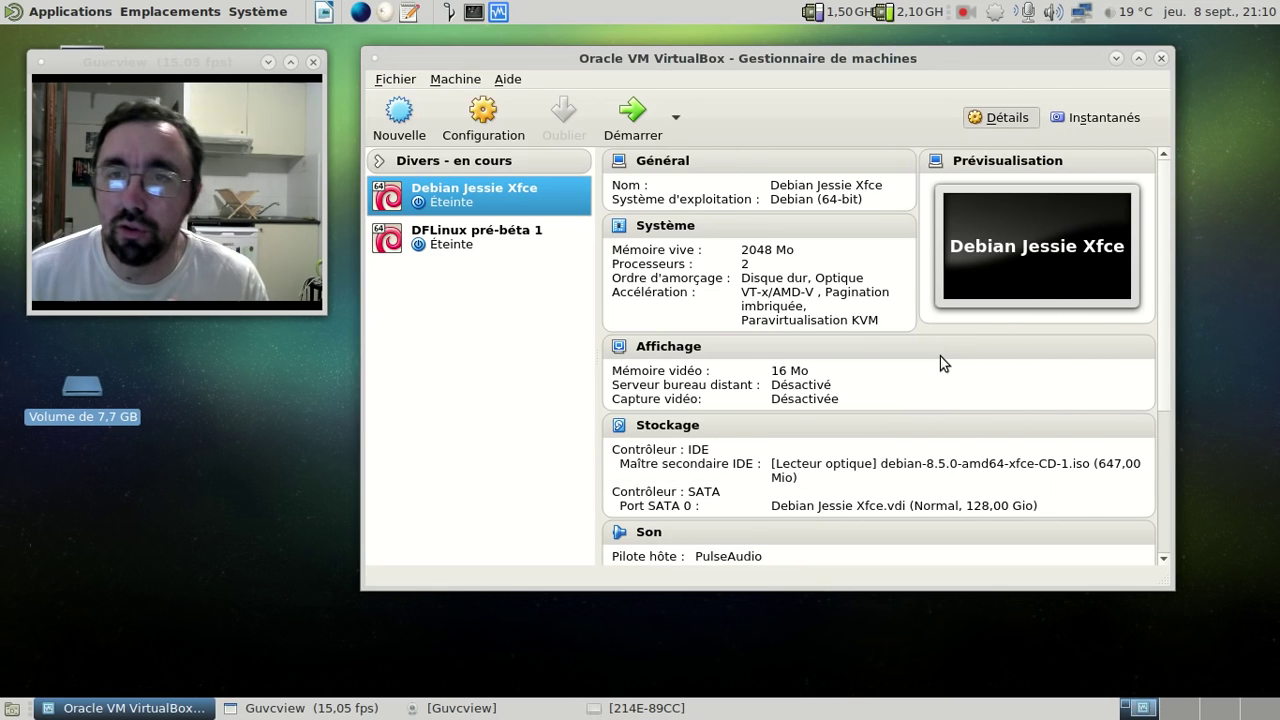
# - Select DFLinux pré-béta 1 and eject the 7,7 GB volume
pyautogui.click(538, 236)
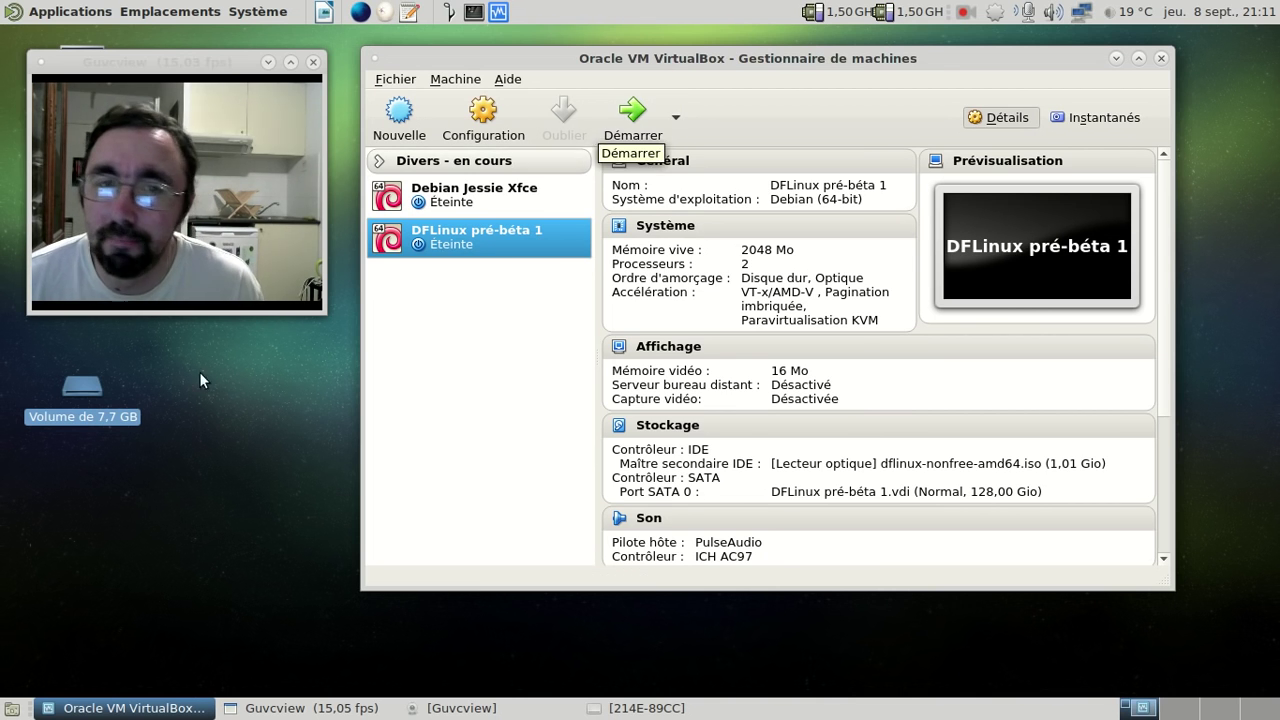
pyautogui.rightClick(94, 389)
pyautogui.click(171, 433)
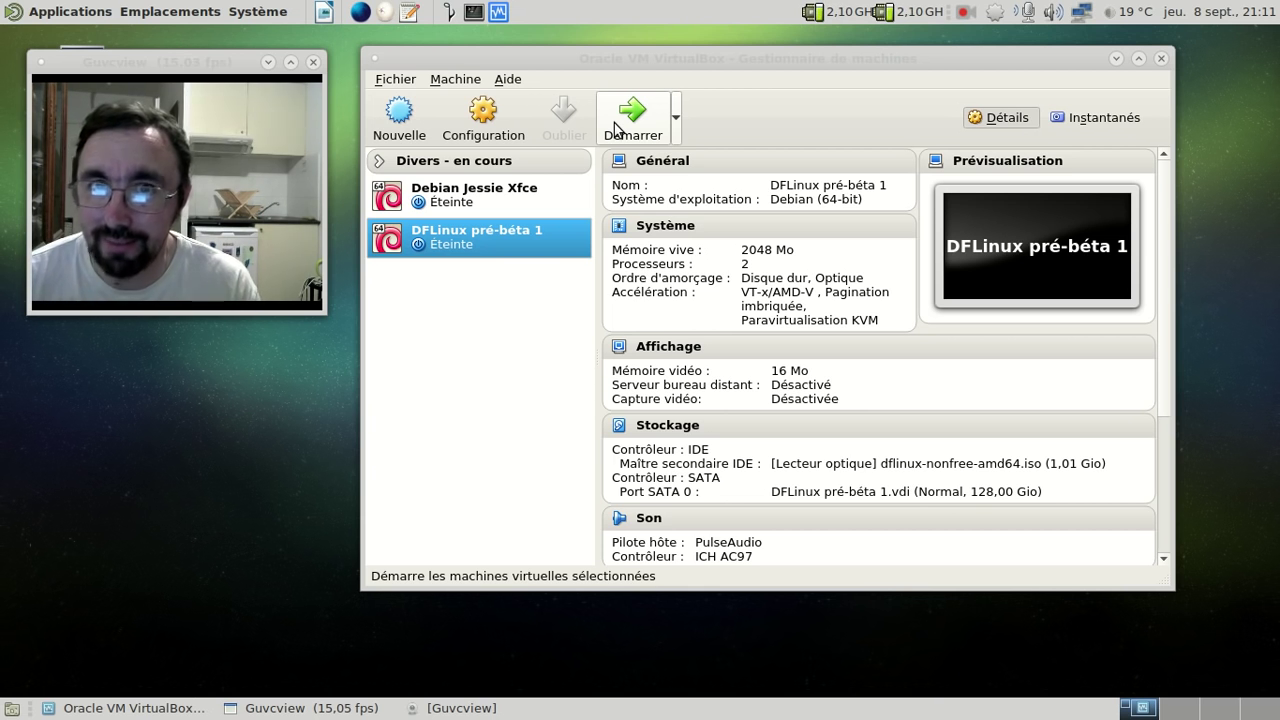
# - Start DFLinux pré-béta 1, boot Tester Debian amd64, and make the VM full screen
pyautogui.click(615, 127)
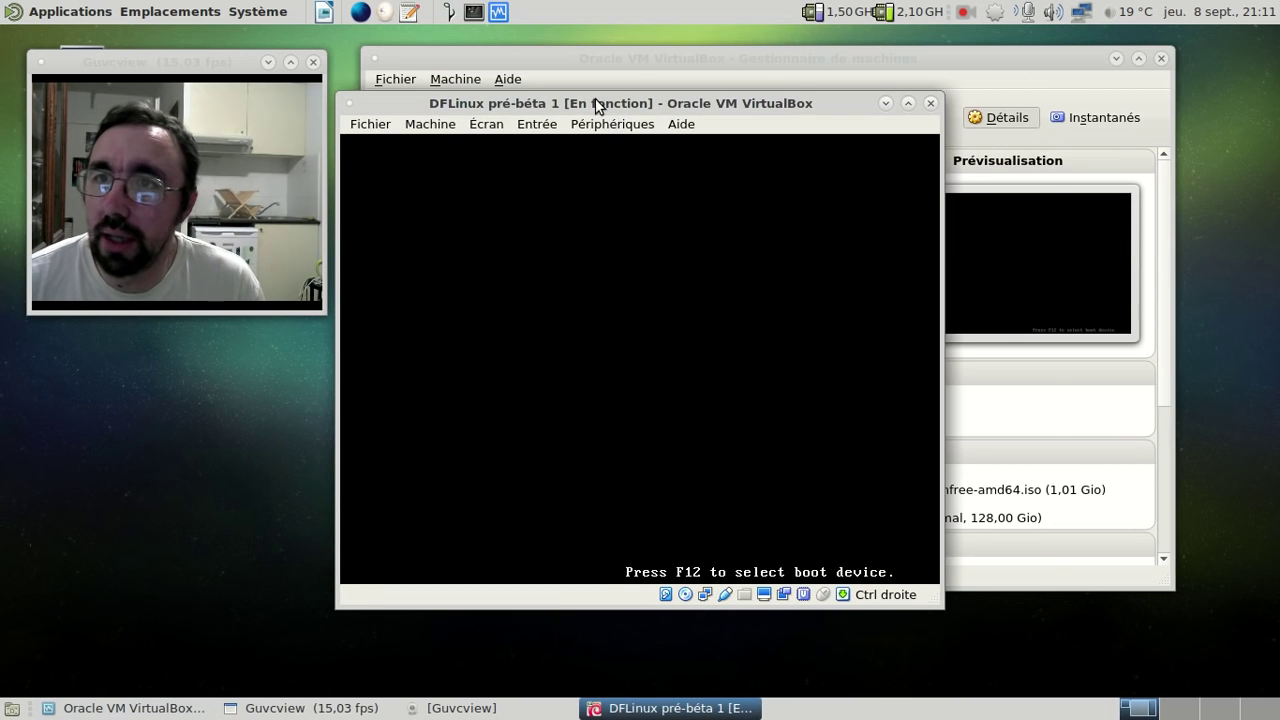
pyautogui.moveTo(595, 98); pyautogui.dragTo(688, 43)
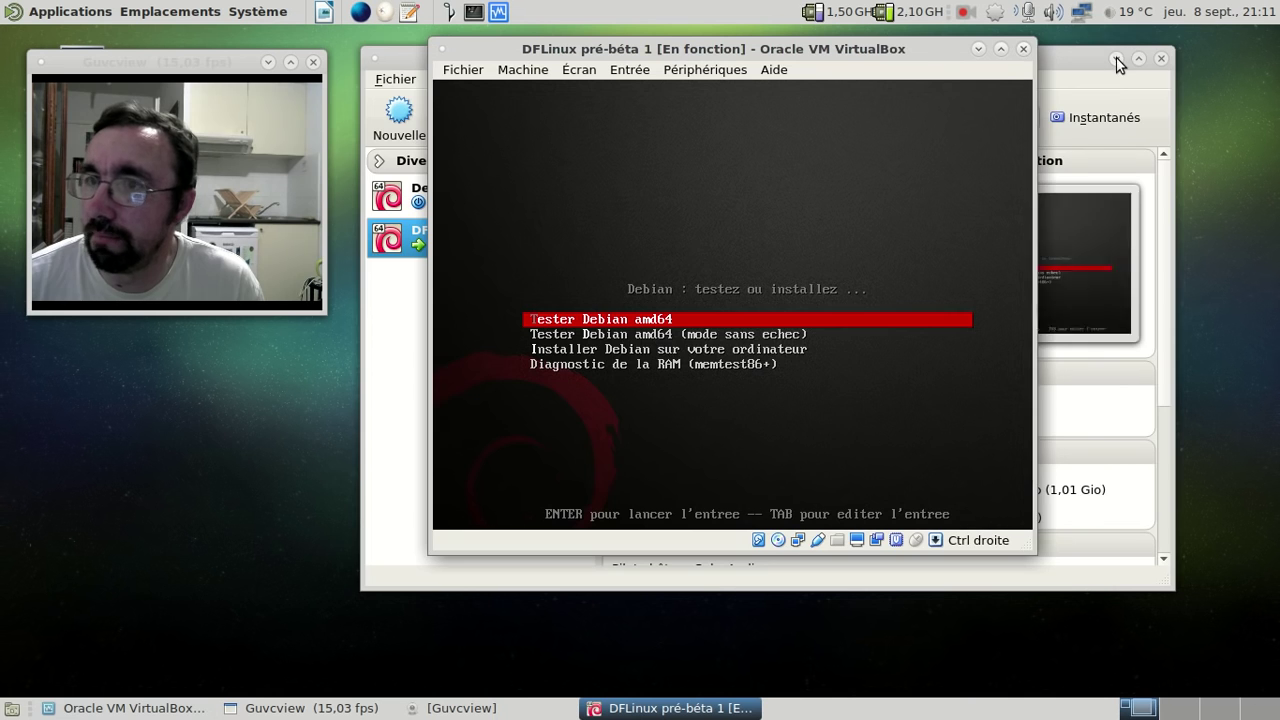
pyautogui.click(1116, 58)
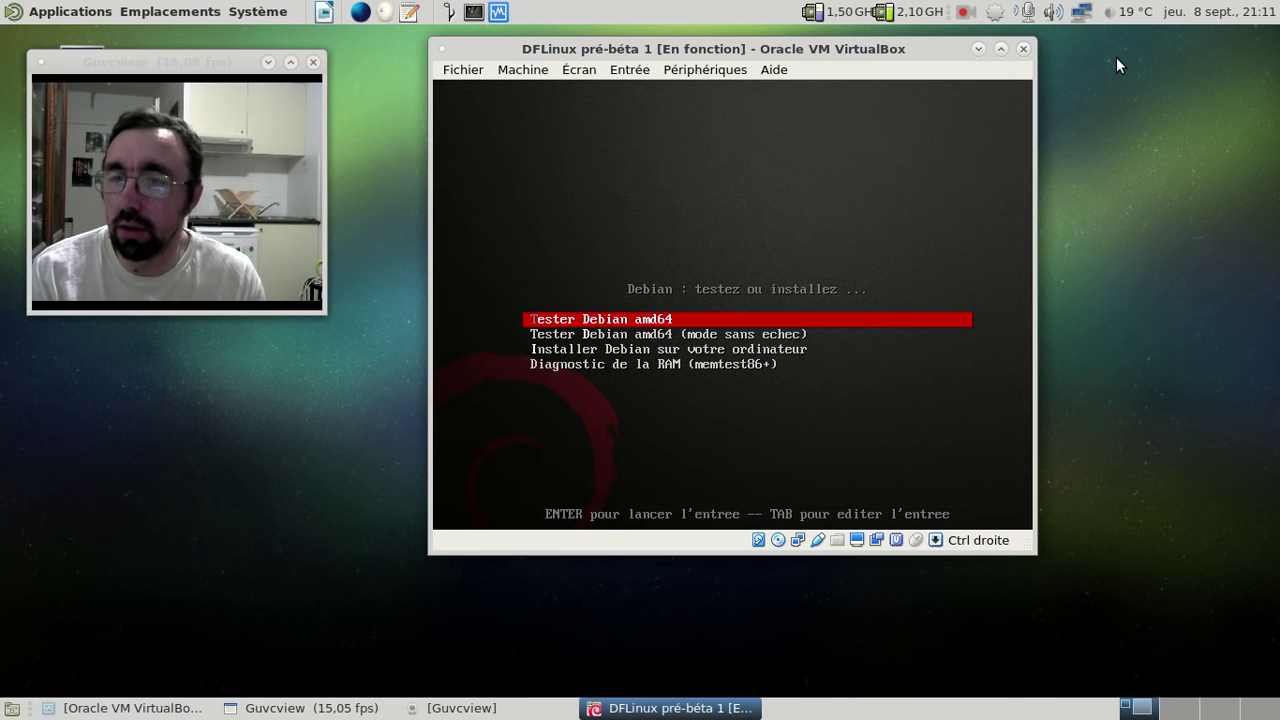
pyautogui.press('Return')
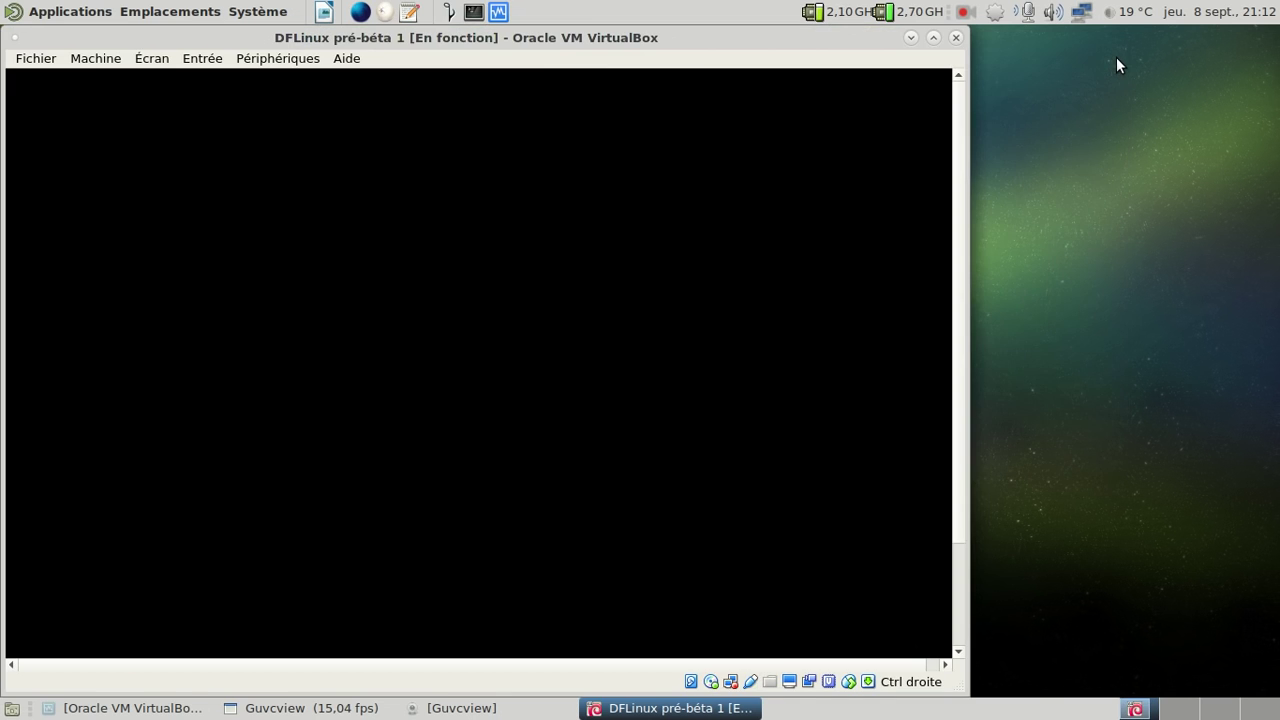
pyautogui.moveTo(432, 38); pyautogui.dragTo(752, 40)
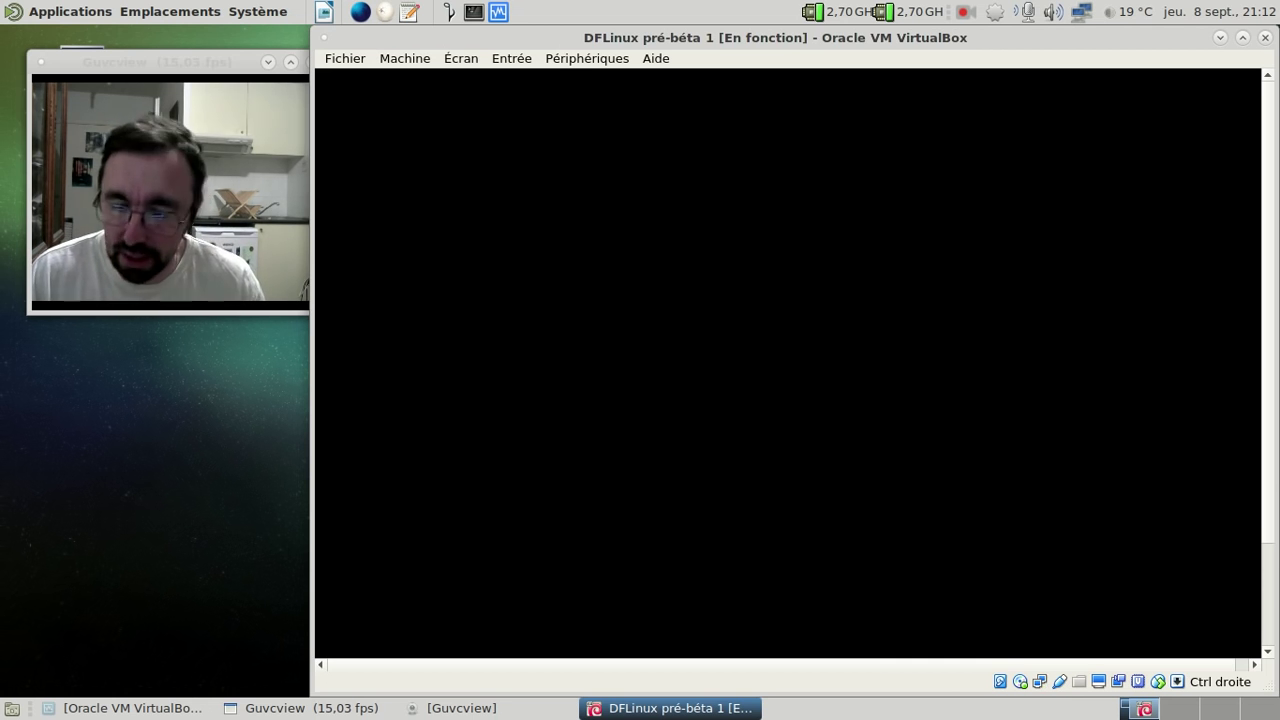
pyautogui.press('Control_R+f')
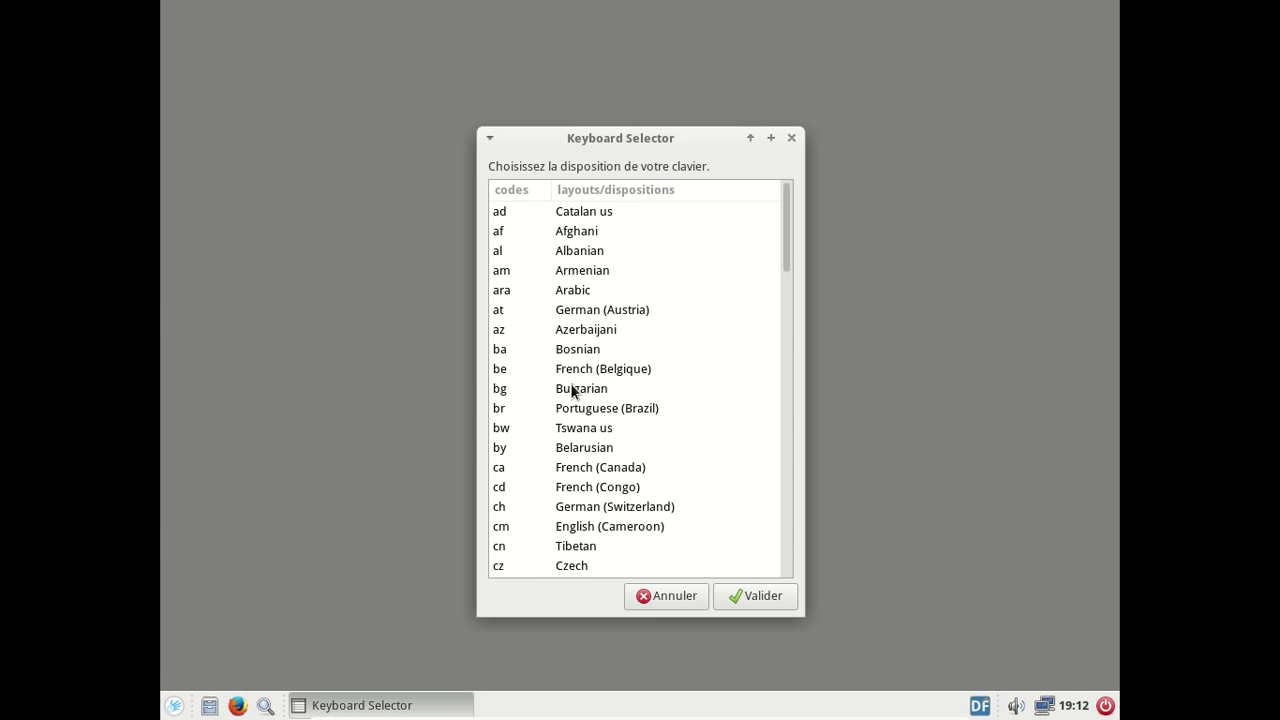
# - Pick the fr Français layout in the Keyboard Selector and validate it
pyautogui.scroll(-2, 575, 392)
pyautogui.scroll(-3, 552, 412)
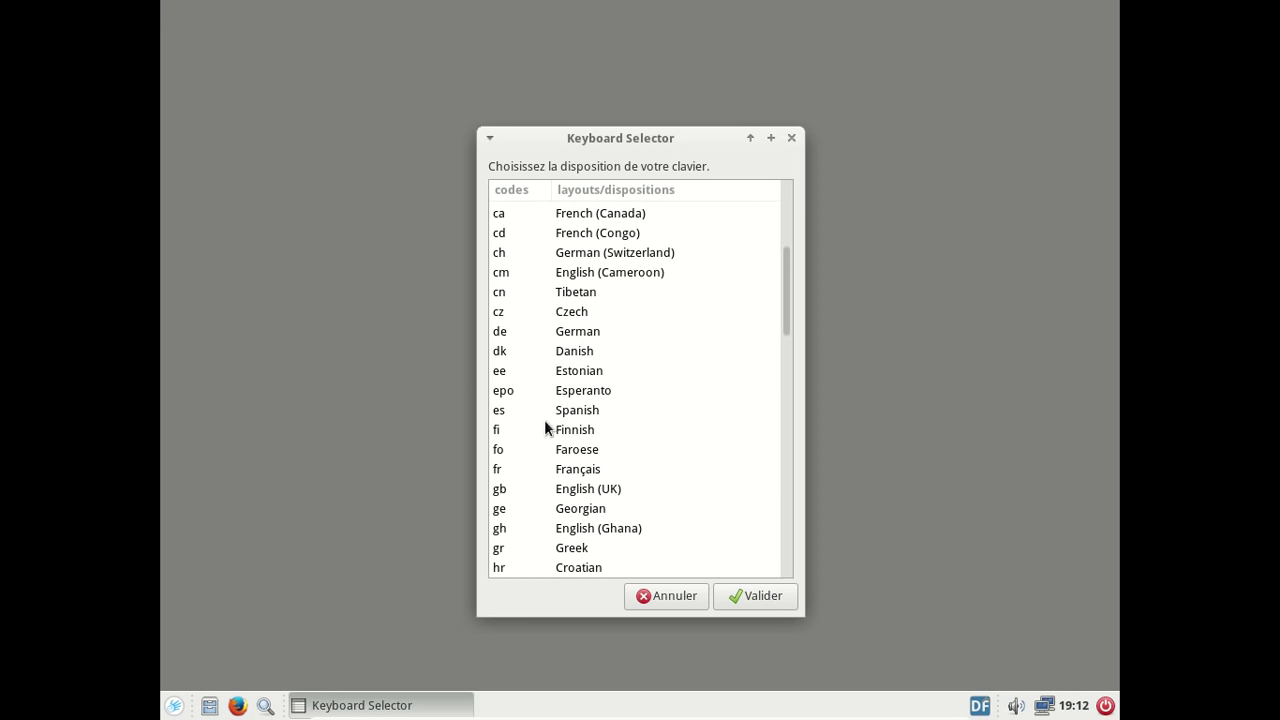
pyautogui.click(518, 472)
pyautogui.click(778, 600)
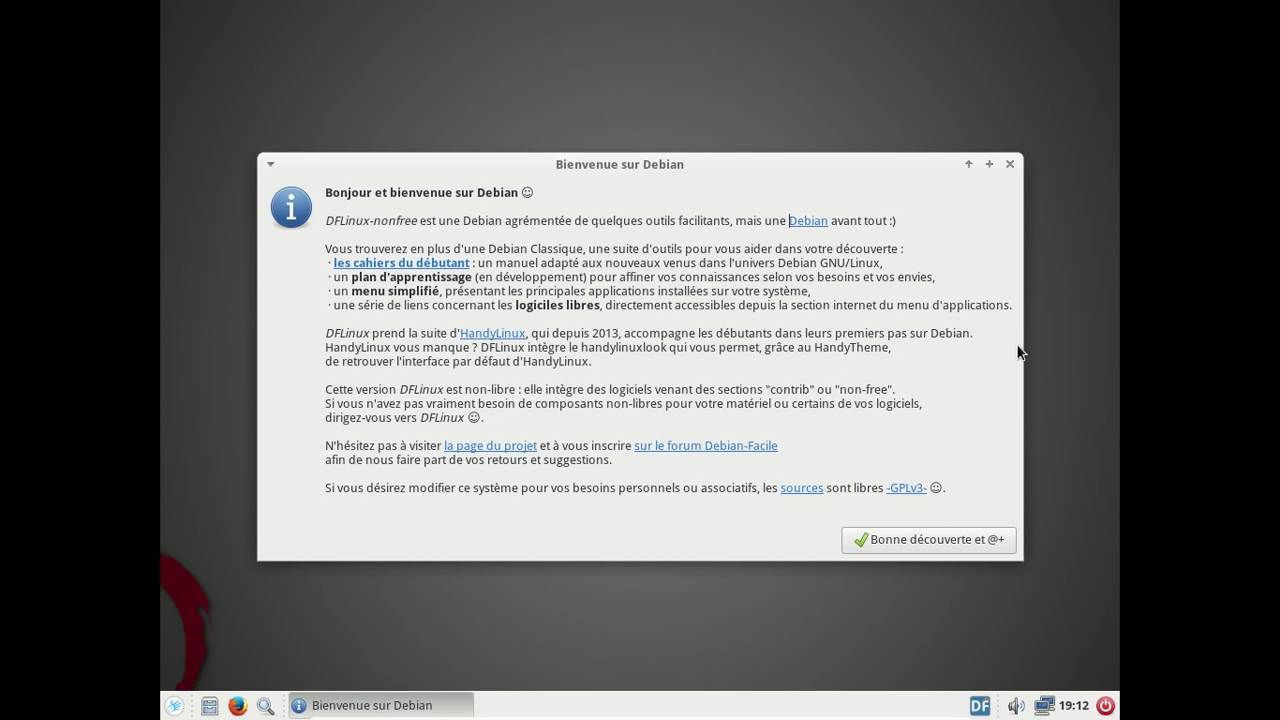
# - Open the welcome window's -GPLv3- link in Firefox with Ouvrir le lien
pyautogui.click(905, 489)
pyautogui.rightClick(905, 493)
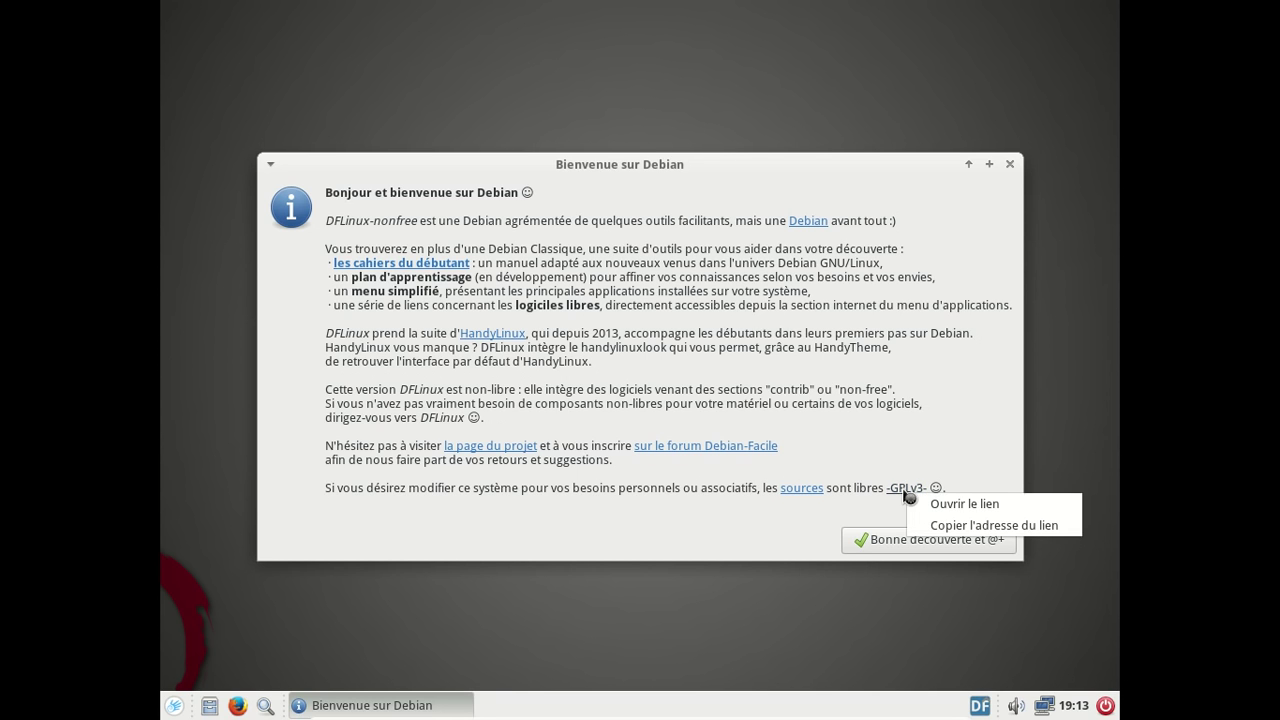
pyautogui.click(885, 501)
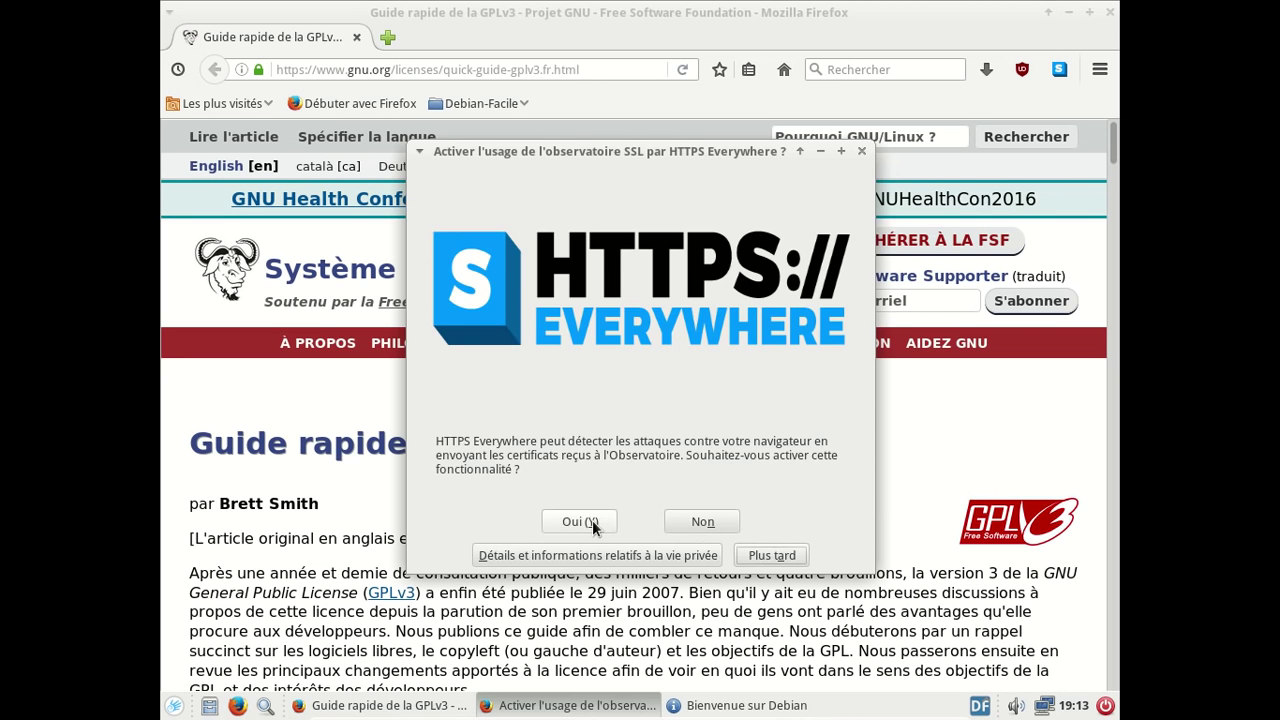
# - Accept the HTTPS Everywhere prompt, then open the DFiso project on Framagit from the welcome dialog's sources link
pyautogui.click(588, 521)
pyautogui.click(1068, 12)
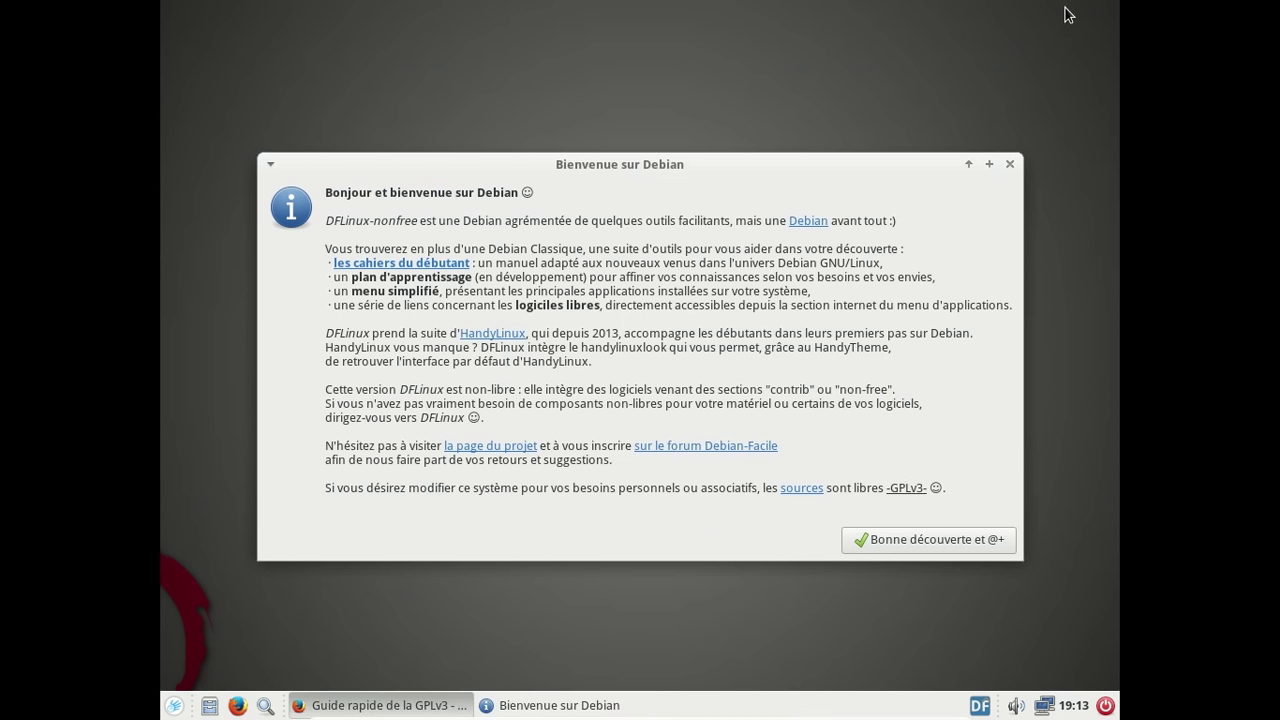
pyautogui.click(795, 488)
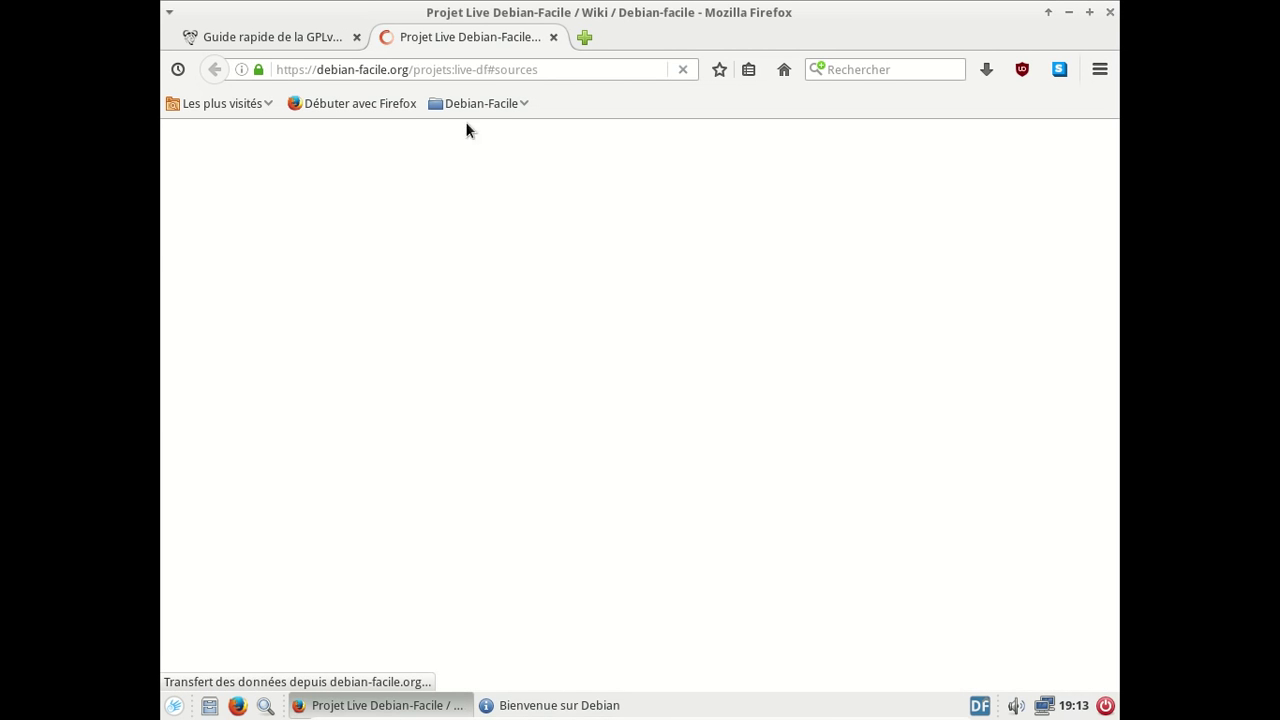
pyautogui.click(357, 38)
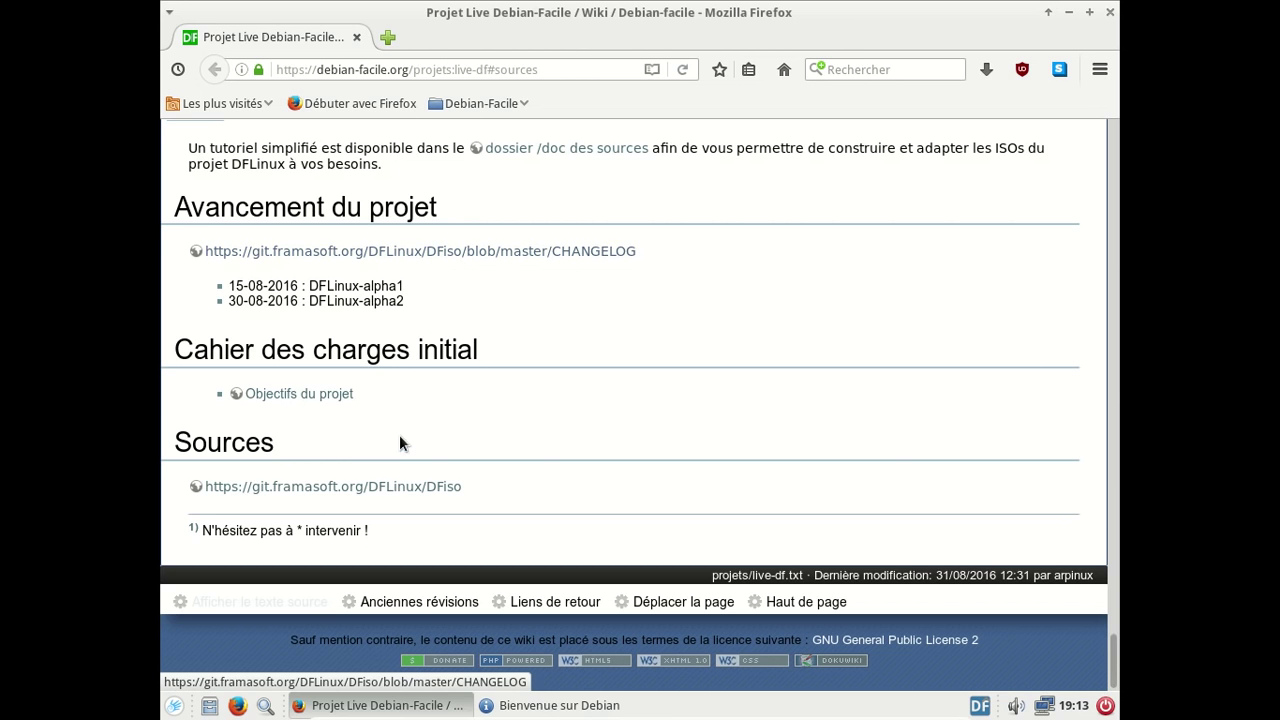
pyautogui.click(400, 489)
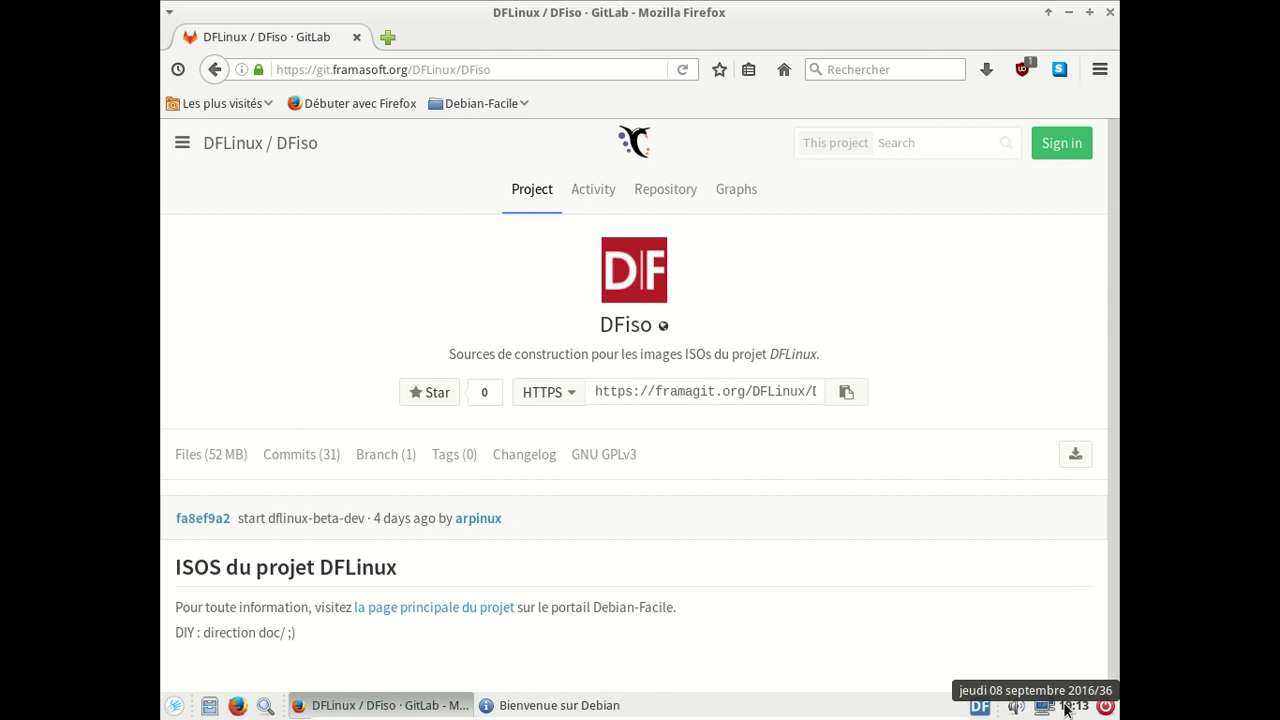
# - Review the CHANGELOG and TODO.md diffs of the 'start dflinux-beta-dev' commit, then close Firefox
pyautogui.click(338, 527)
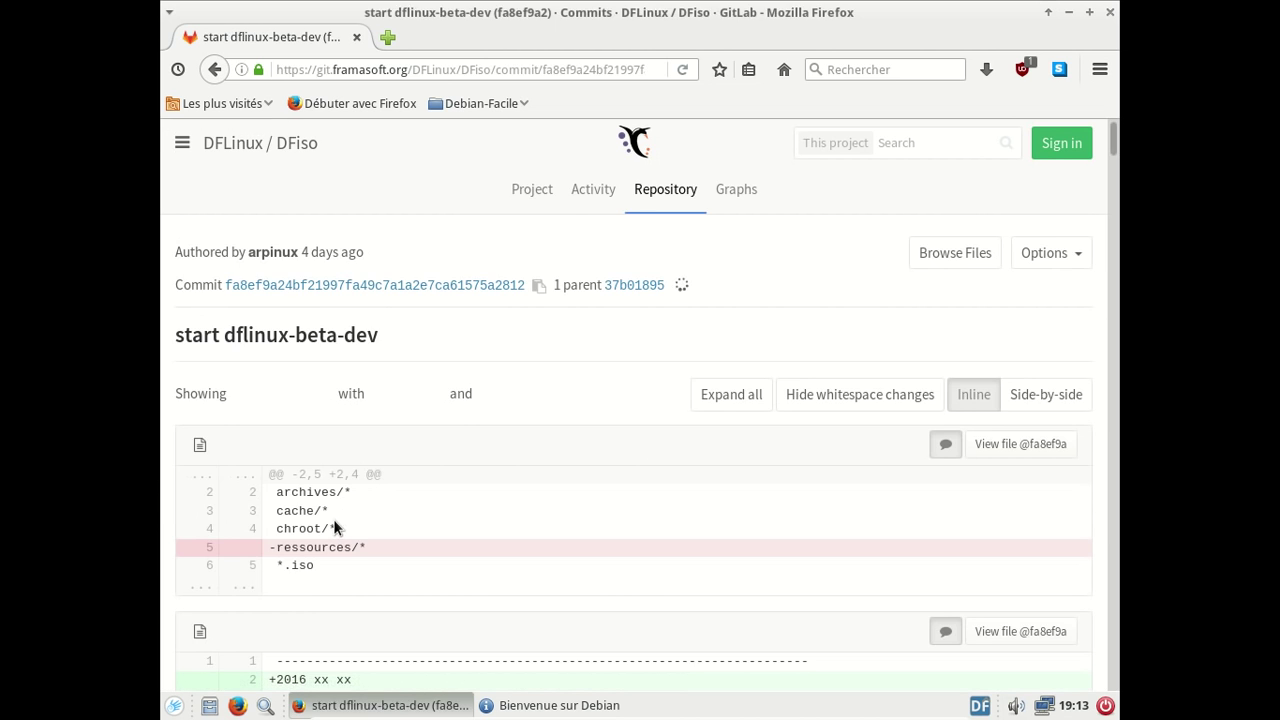
pyautogui.scroll(-4, 613, 479)
pyautogui.scroll(-4, 613, 479)
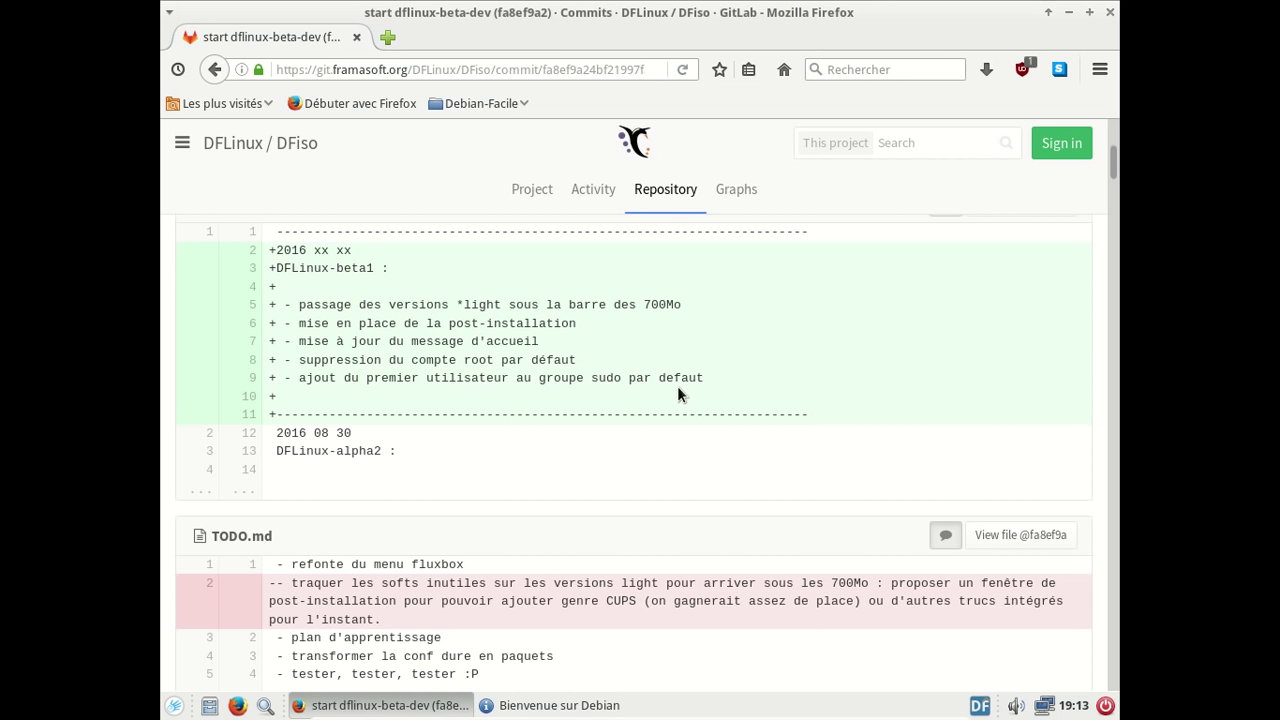
pyautogui.click(1110, 12)
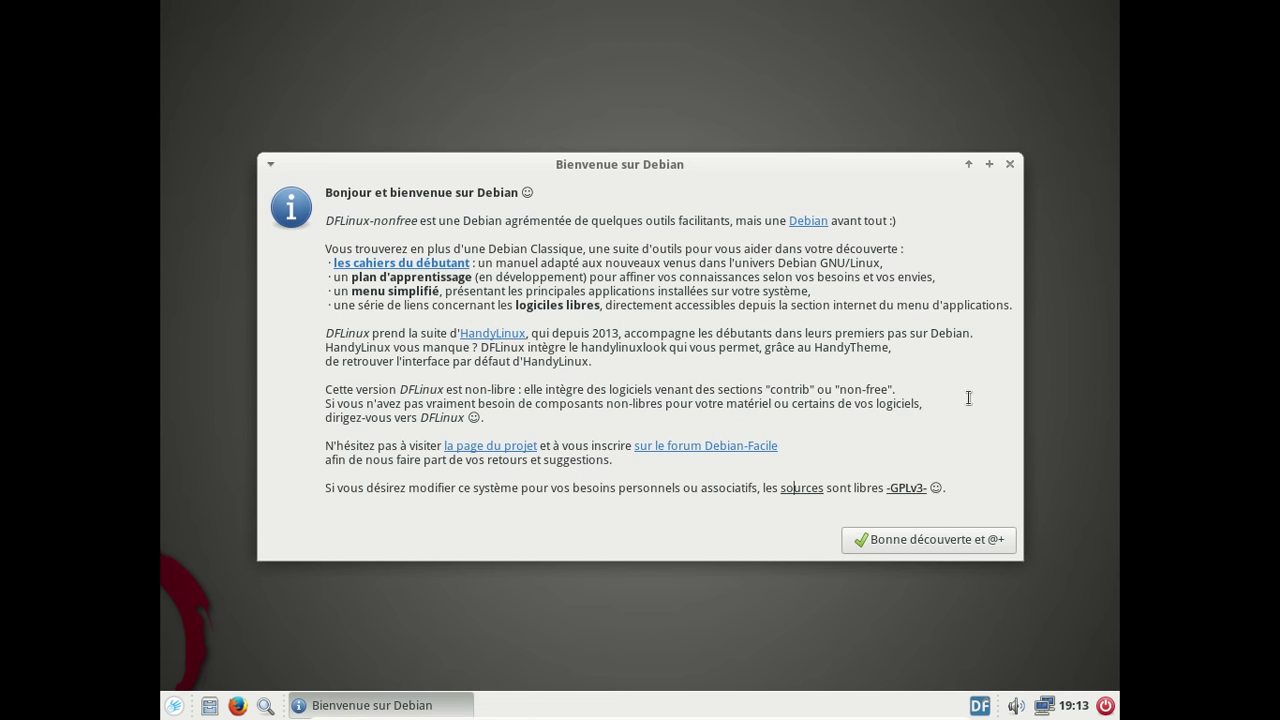
# - Apply the dark Normal HandyTheme, then open HandyMenu on its Internet category
pyautogui.click(1009, 165)
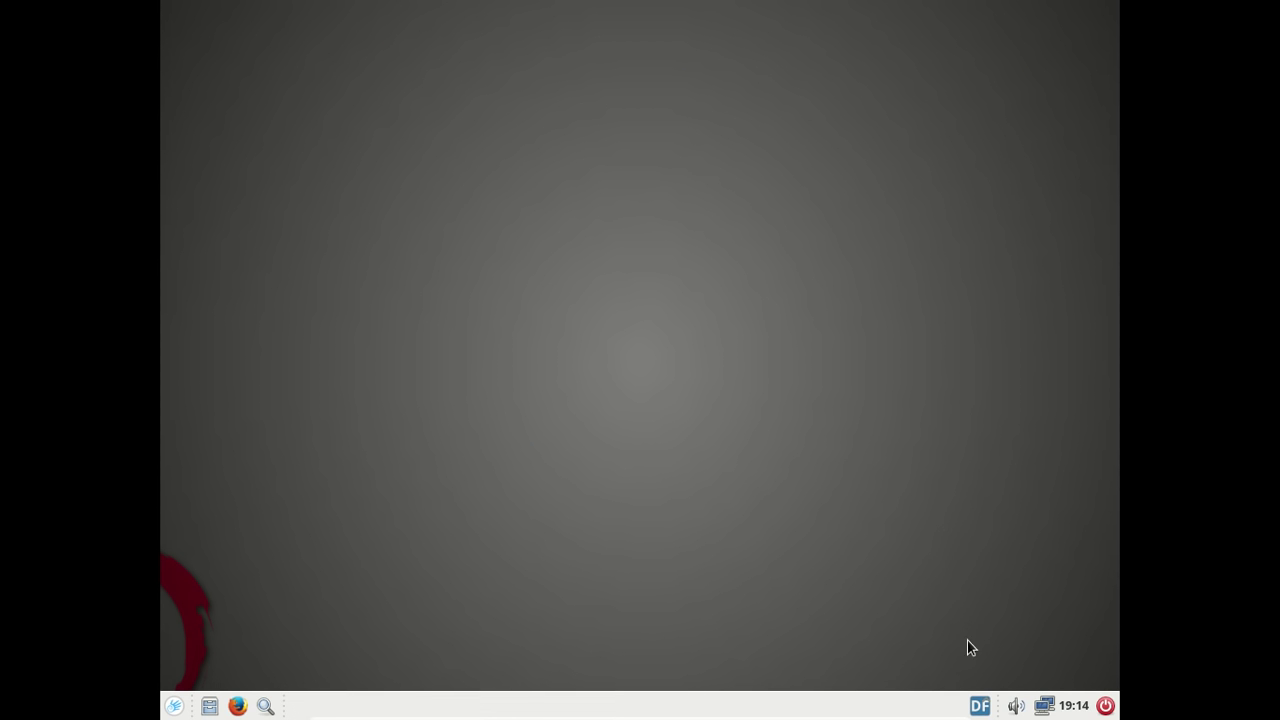
pyautogui.click(979, 706)
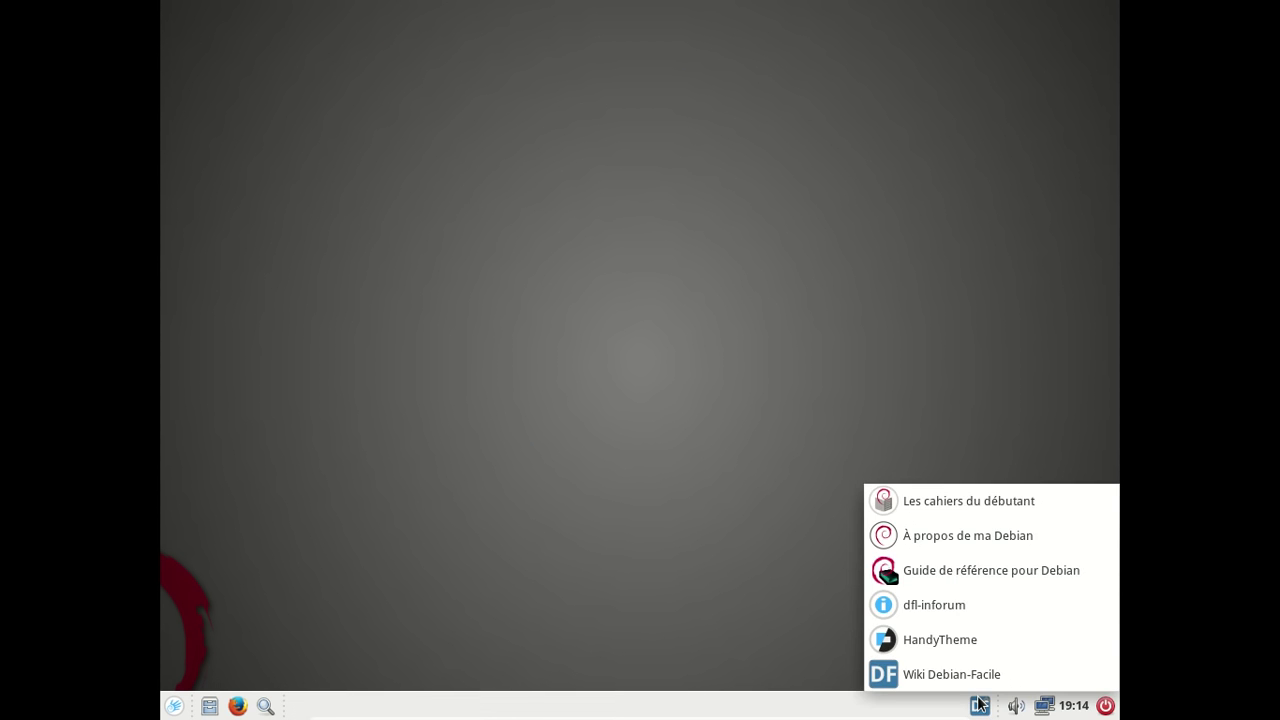
pyautogui.click(957, 647)
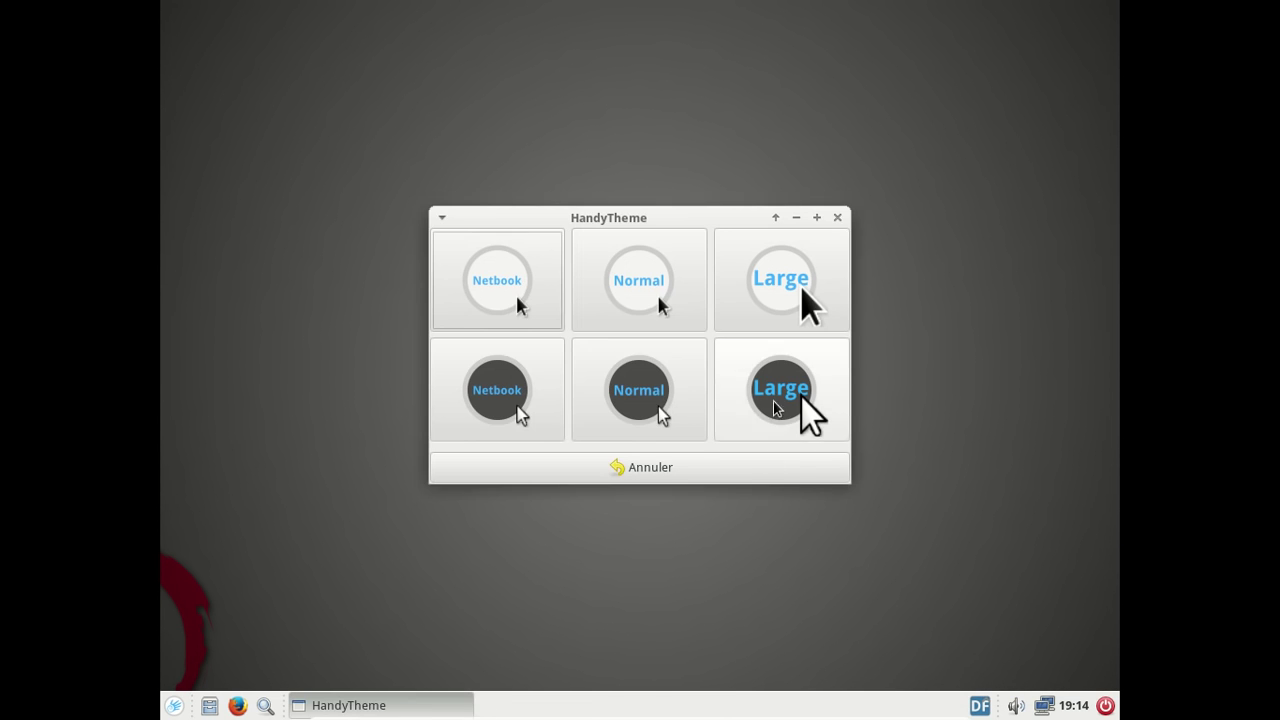
pyautogui.click(657, 412)
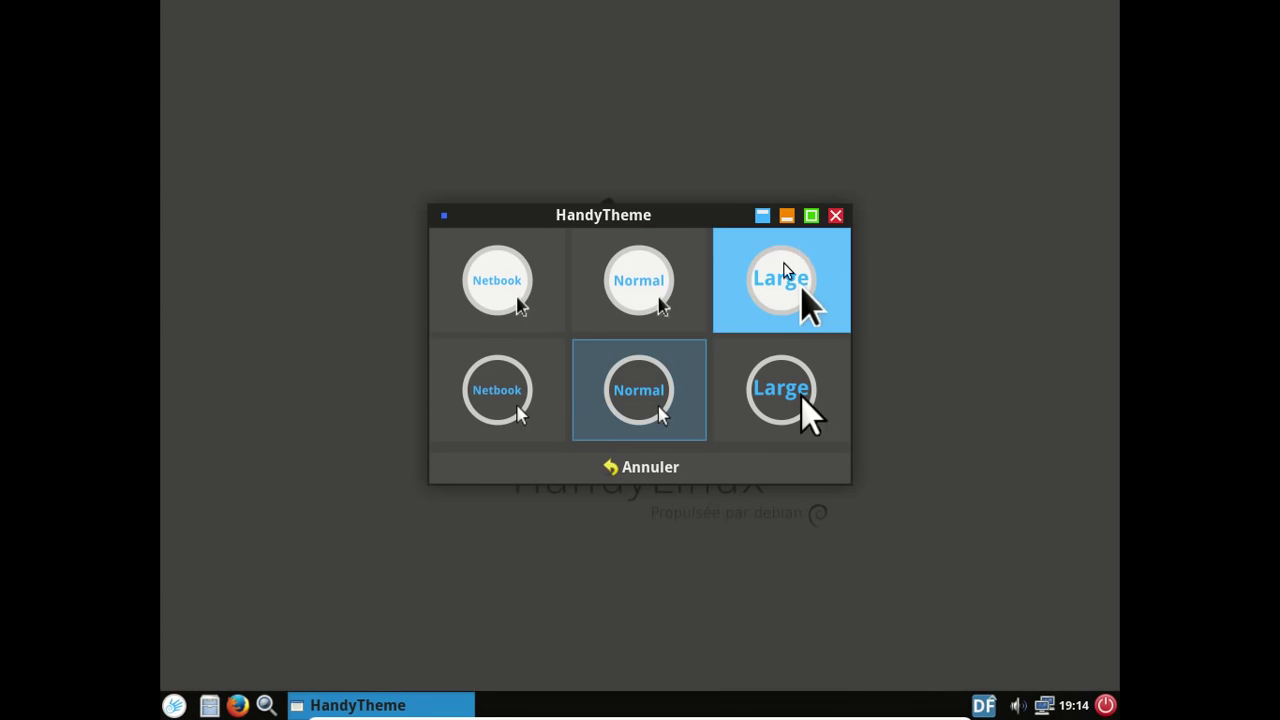
pyautogui.click(835, 217)
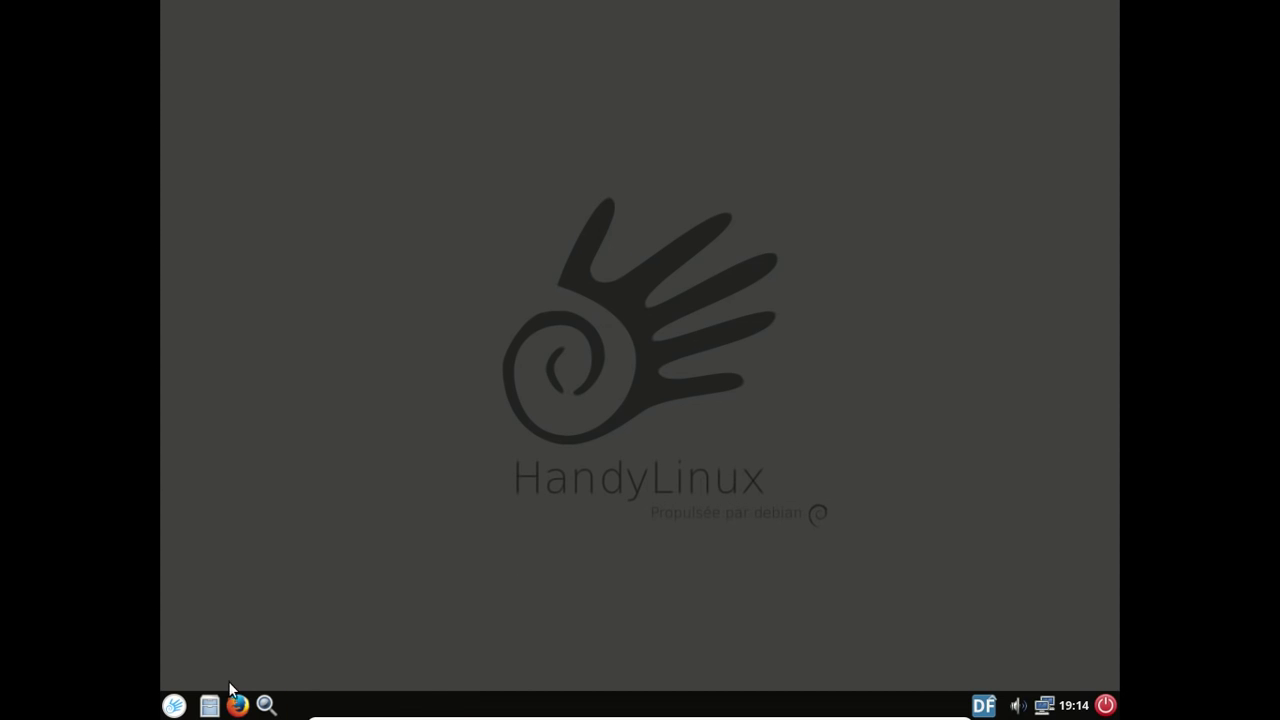
pyautogui.click(176, 708)
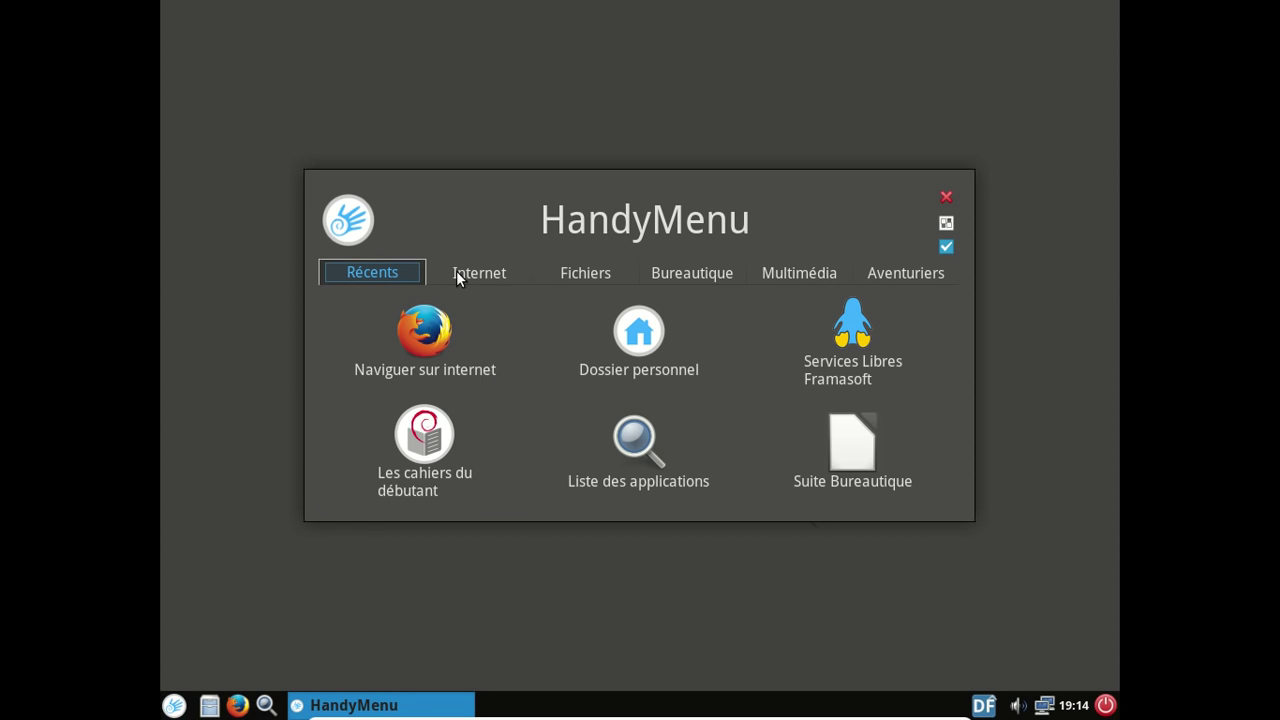
pyautogui.click(480, 280)
# - Browse the Fichiers, Bureautique, Multimédia and Aventuriers categories in HandyMenu, then close it
pyautogui.click(568, 272)
pyautogui.click(676, 274)
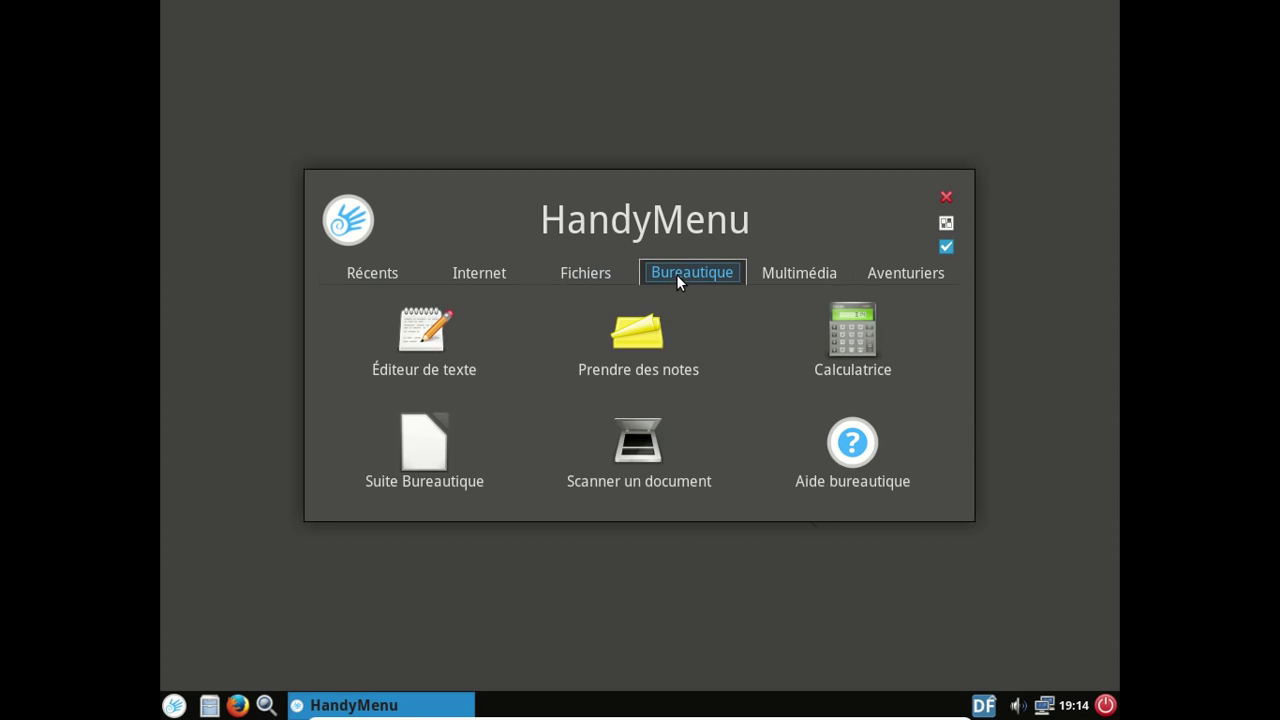
pyautogui.click(782, 274)
pyautogui.click(871, 274)
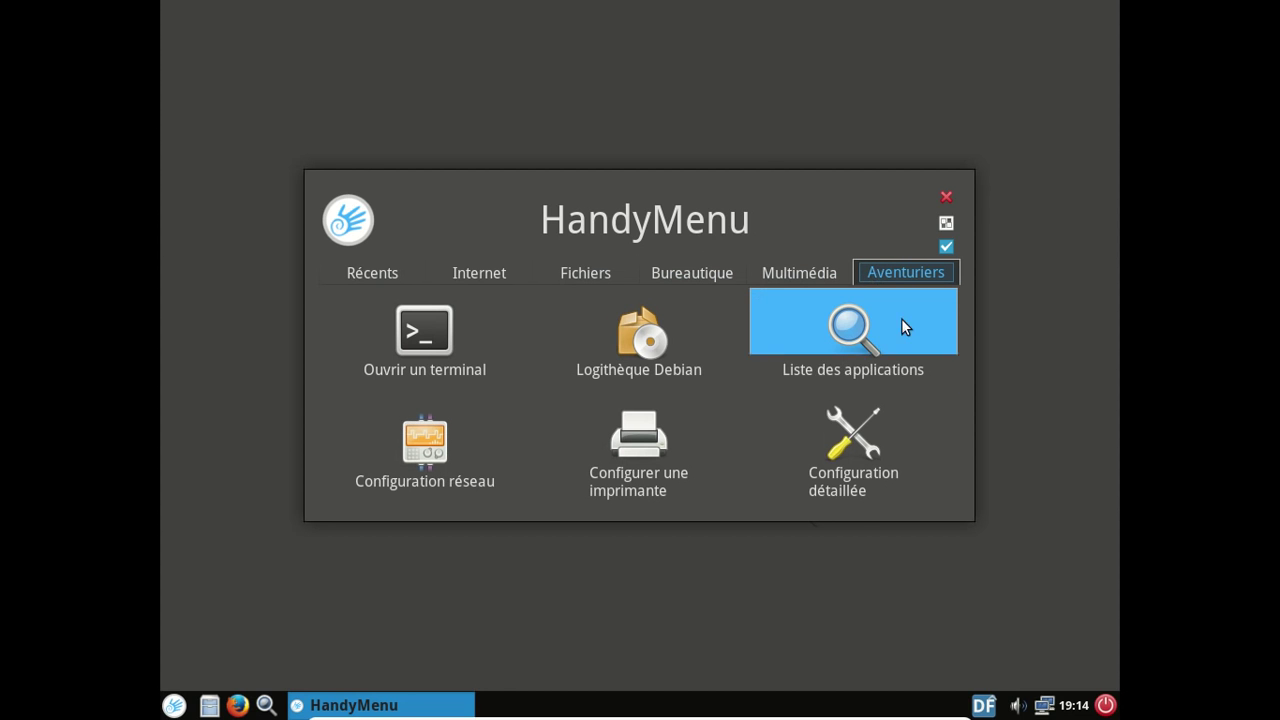
pyautogui.click(946, 197)
# - Restart the live system in a windowed VM and select 'Installer Debian sur votre ordinateur' at boot
pyautogui.click(1103, 705)
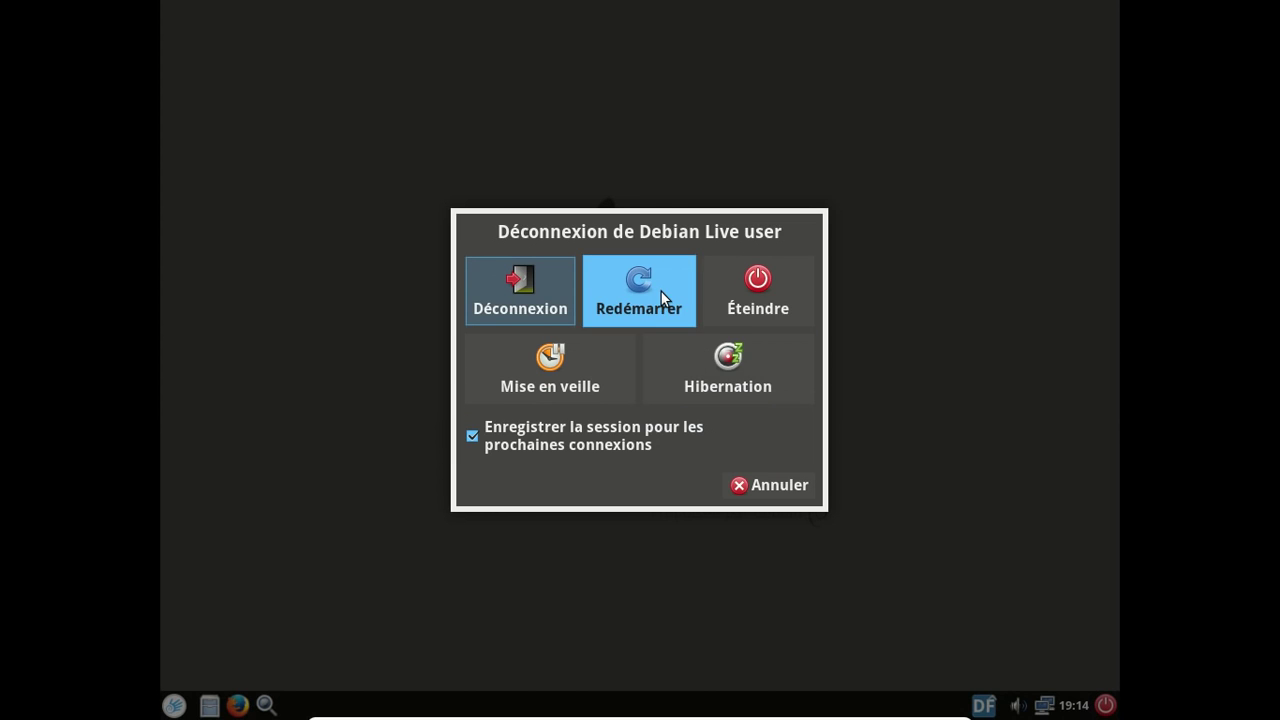
pyautogui.click(661, 291)
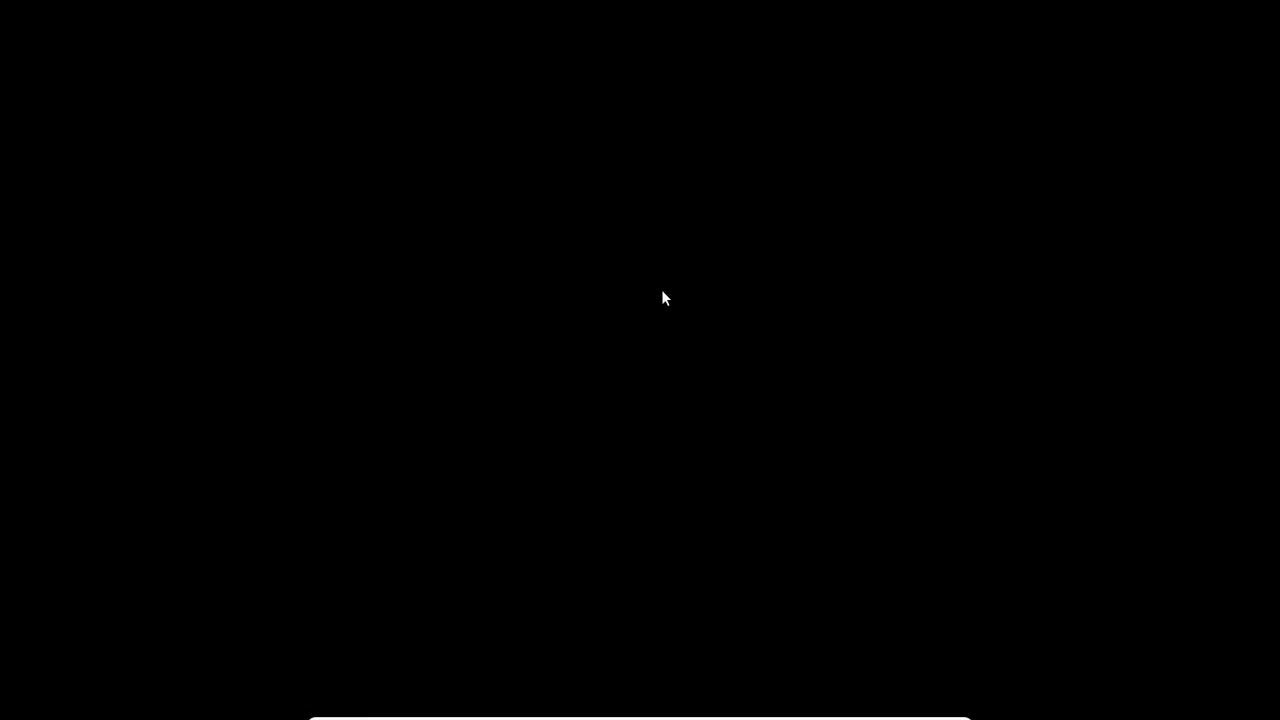
pyautogui.press('Control_R+f')
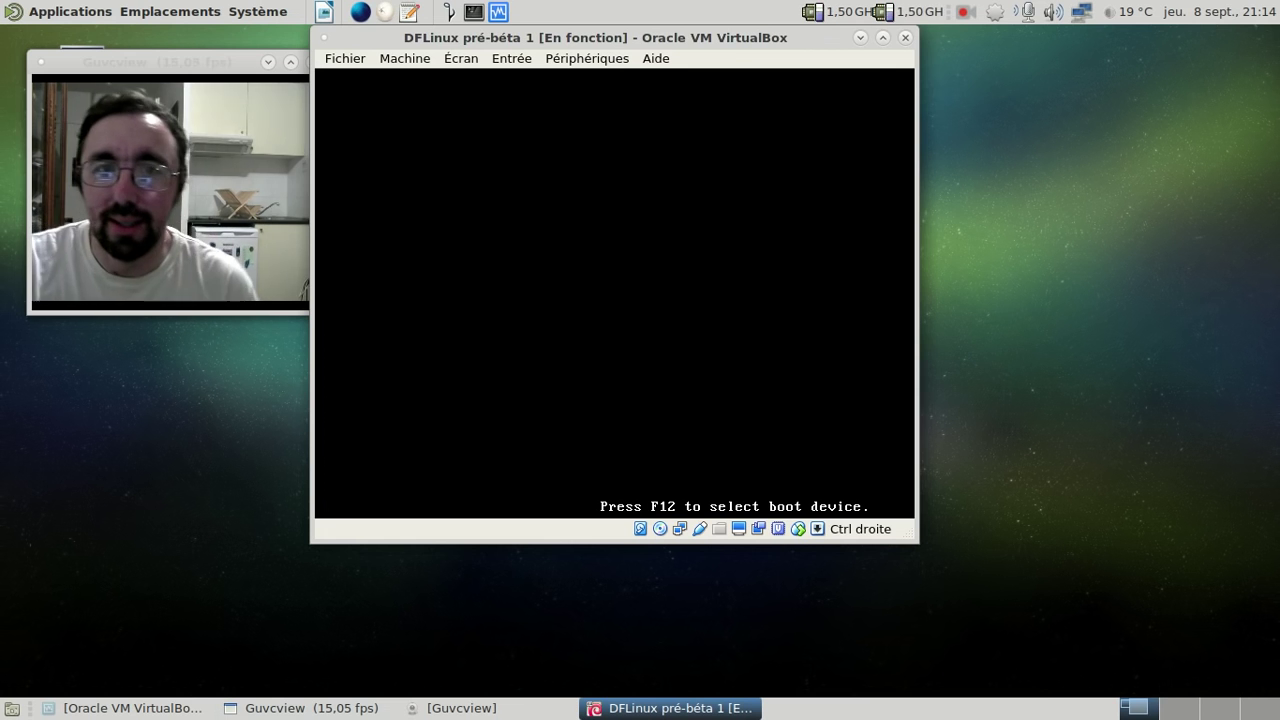
pyautogui.press('Down')
pyautogui.press('Down')
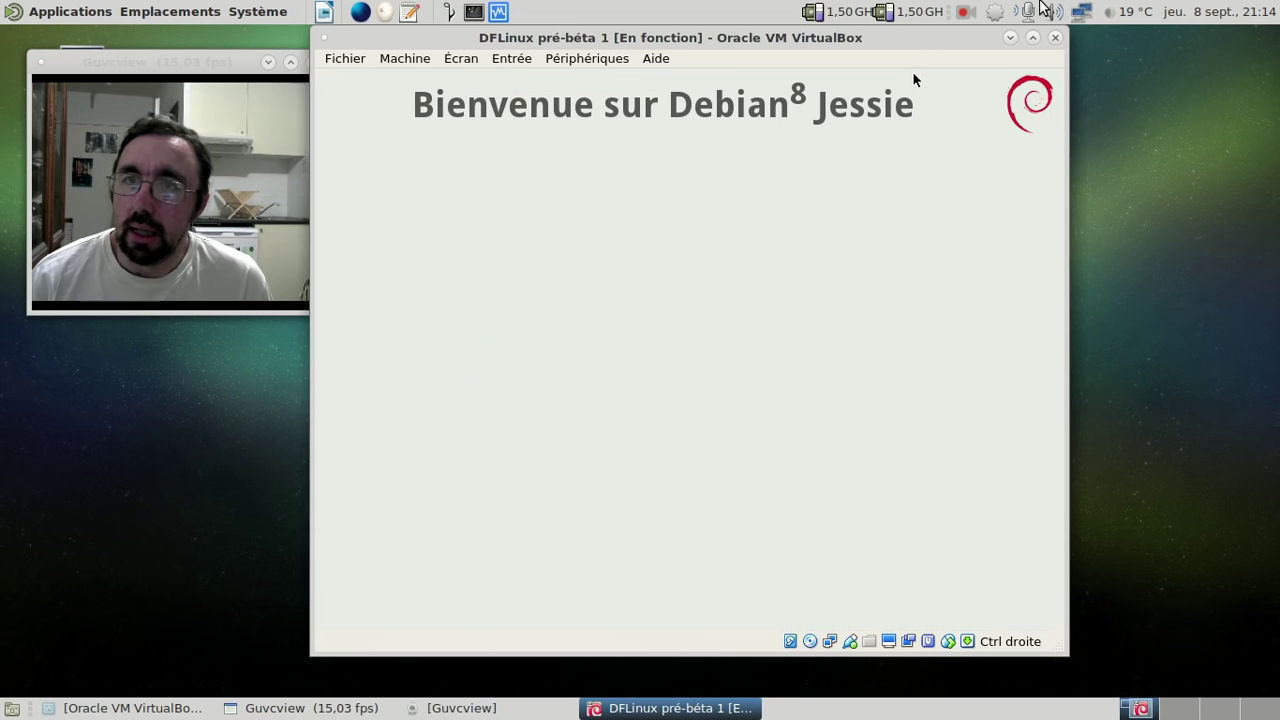
# - Move the VirtualBox window right and keep the Français keyboard layout
pyautogui.moveTo(737, 45); pyautogui.dragTo(790, 48)
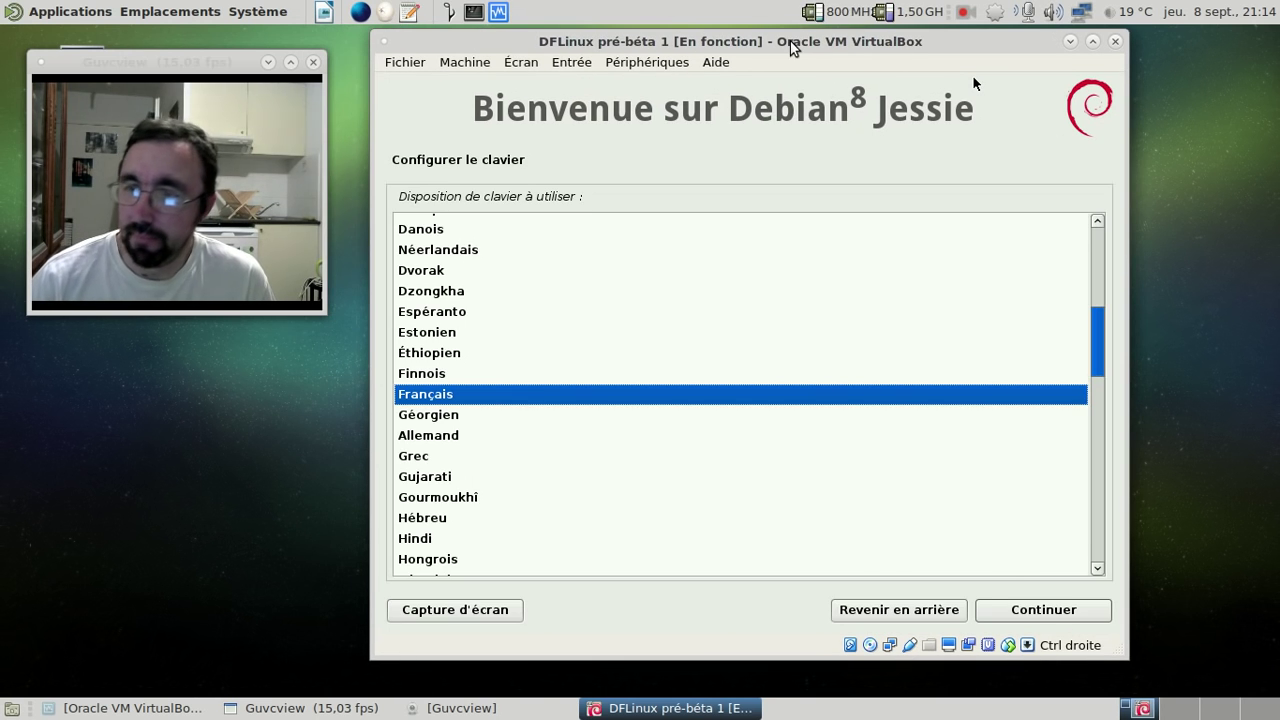
pyautogui.click(1014, 604)
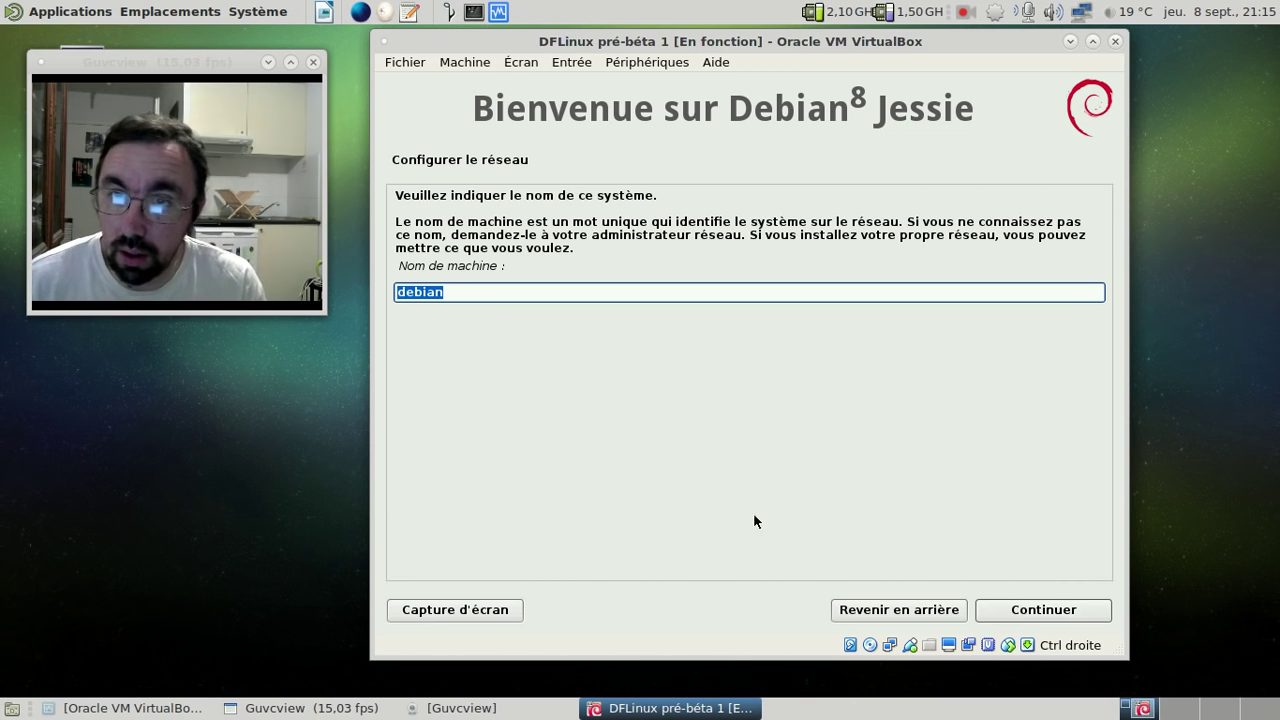
# - Replace the default machine name 'debian' with 'fredo-dflinux' and continue
pyautogui.click(477, 292)
pyautogui.doubleClick(477, 293)
pyautogui.write('fredo-dflinux')
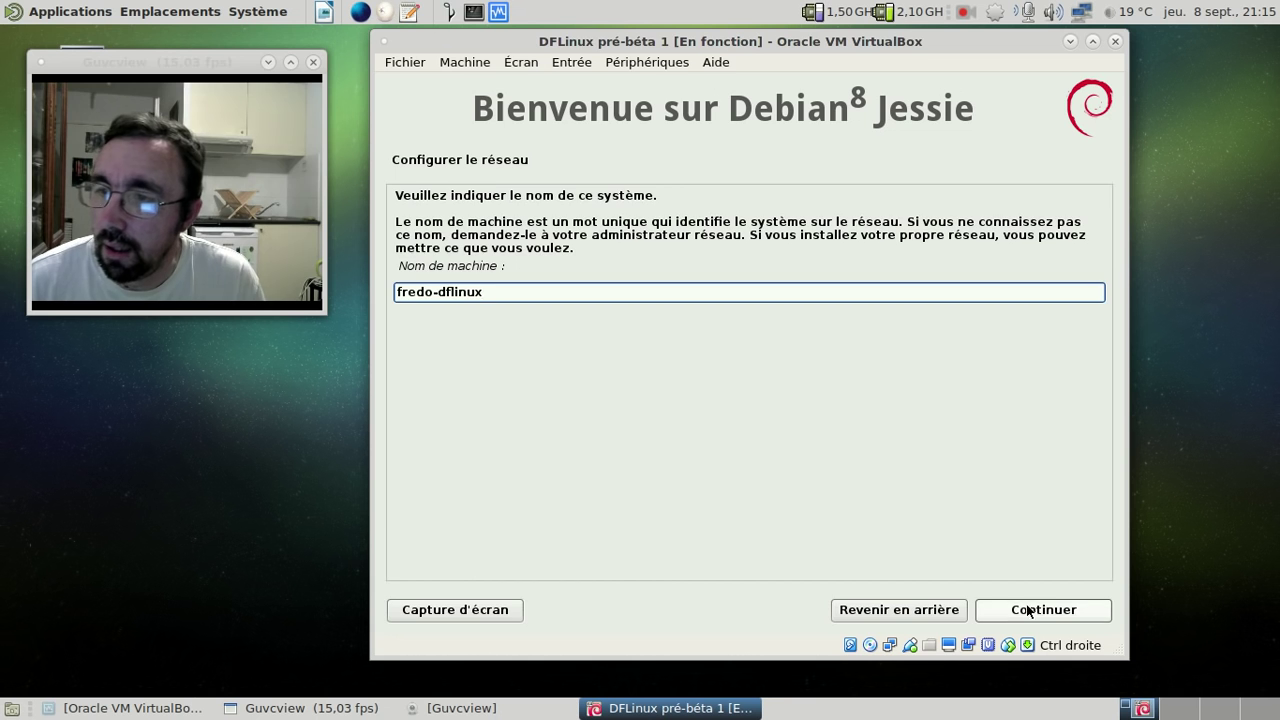
pyautogui.click(1028, 611)
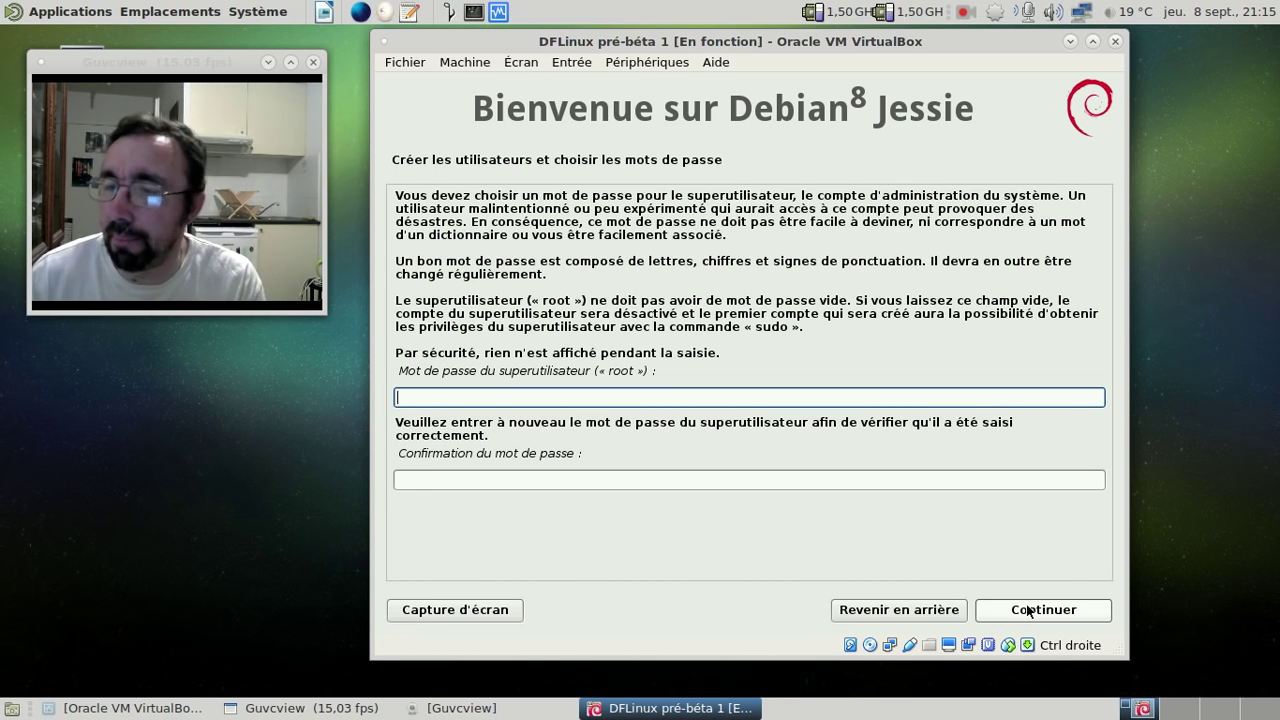
# - Leave the root password empty and enter the new user's full name and login name
pyautogui.click(1028, 611)
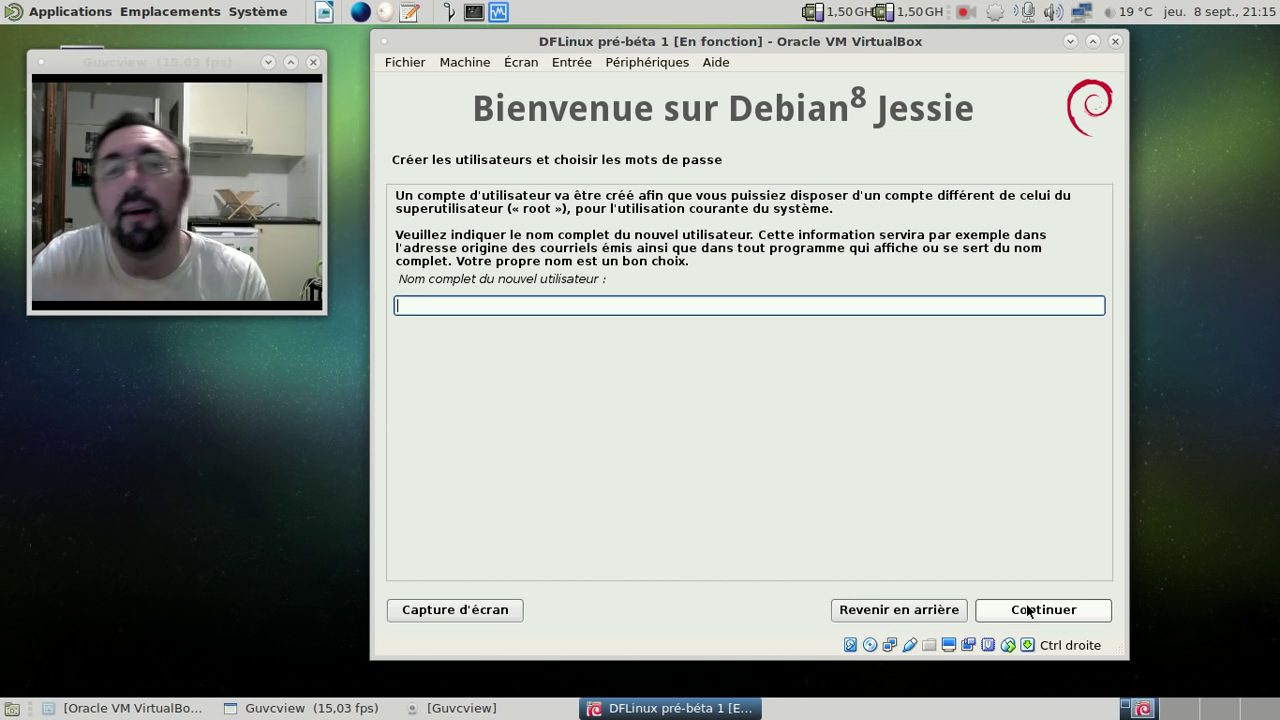
pyautogui.write('Frederic Bezi')
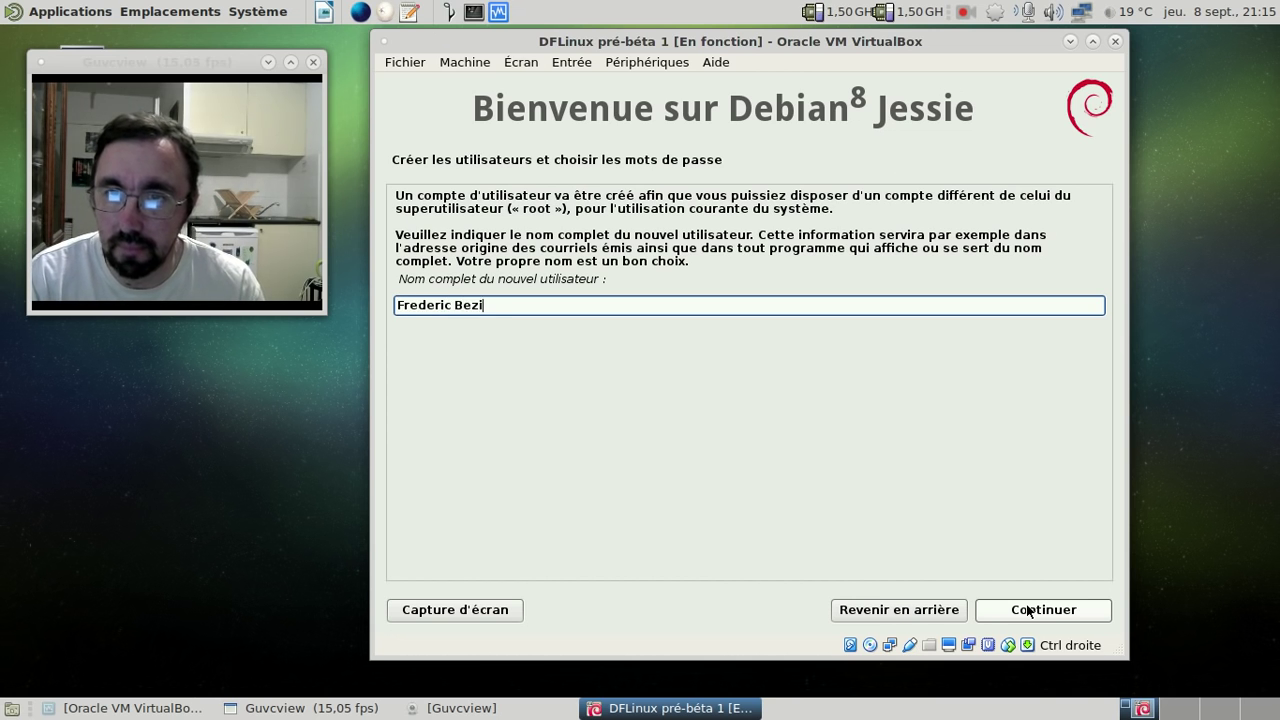
pyautogui.write('es')
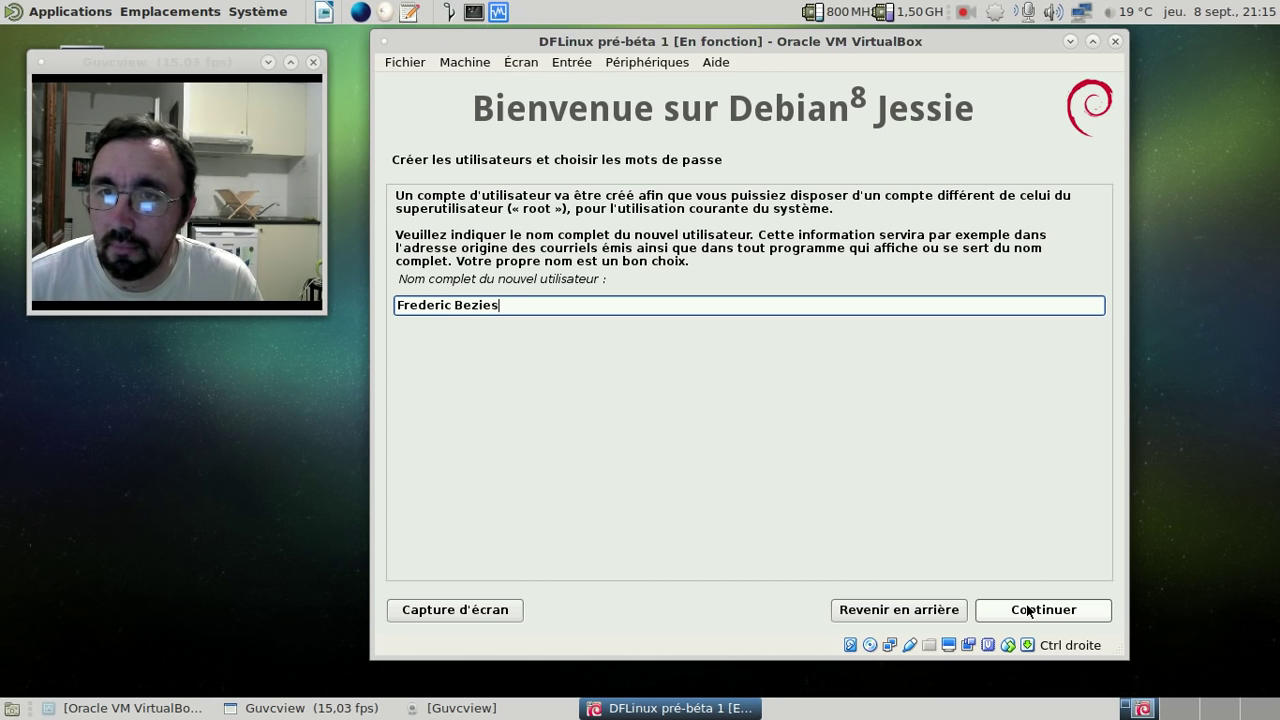
pyautogui.click(1029, 611)
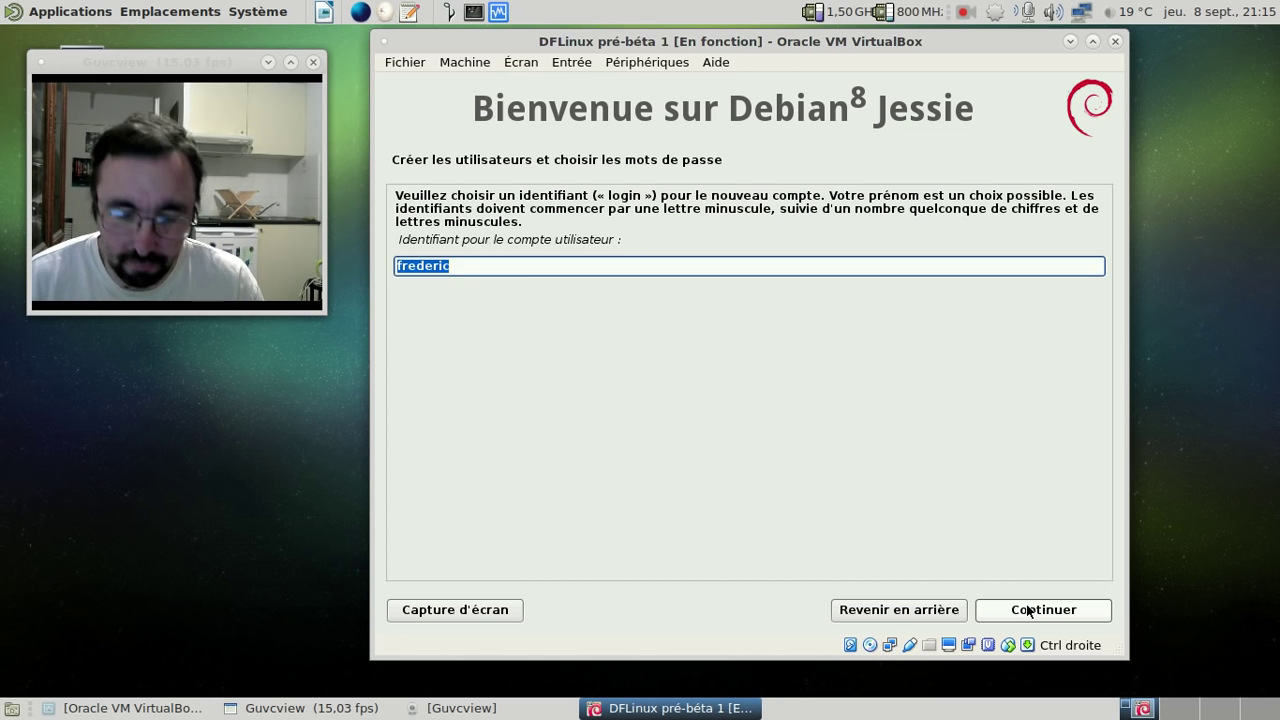
pyautogui.write('fred')
pyautogui.press('Return')
# - Set and confirm the user account password
pyautogui.press('BackSpace')
pyautogui.press('BackSpace')
pyautogui.press('BackSpace')
pyautogui.press('BackSpace')
pyautogui.press('BackSpace')
pyautogui.press('BackSpace')
pyautogui.press('BackSpace')
pyautogui.press('BackSpace')
pyautogui.press('BackSpace')
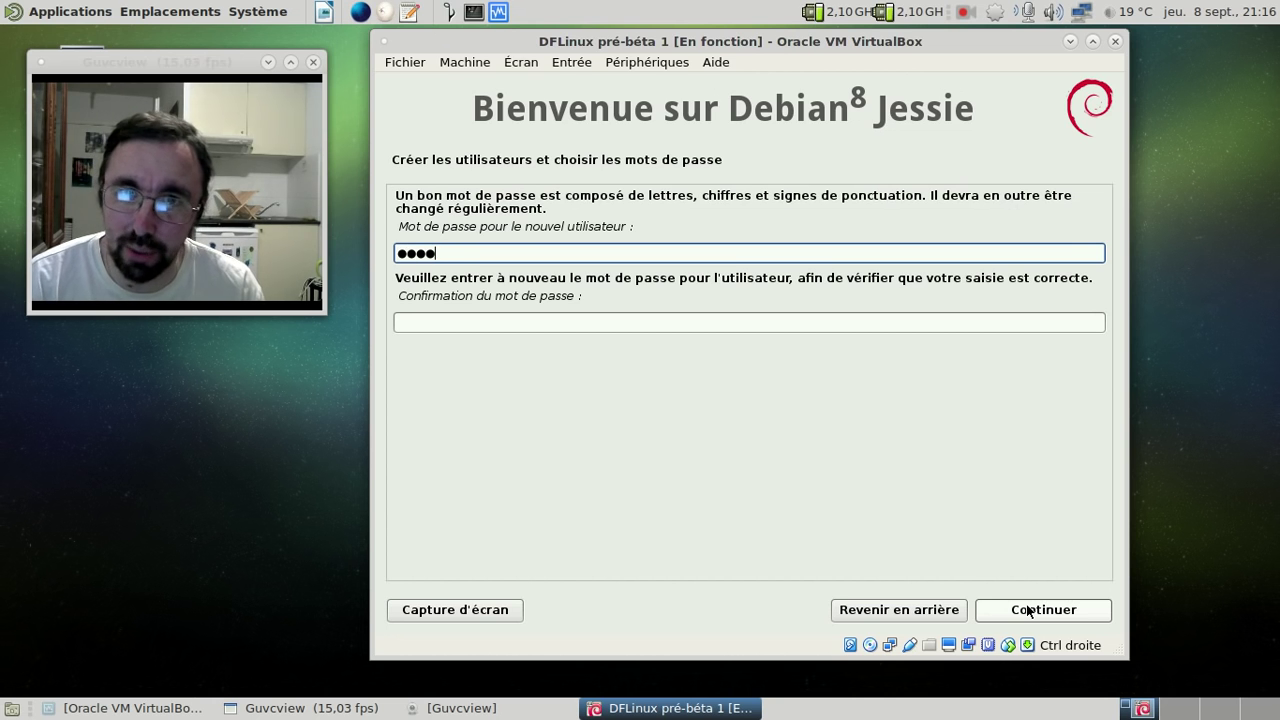
pyautogui.press('Tab')
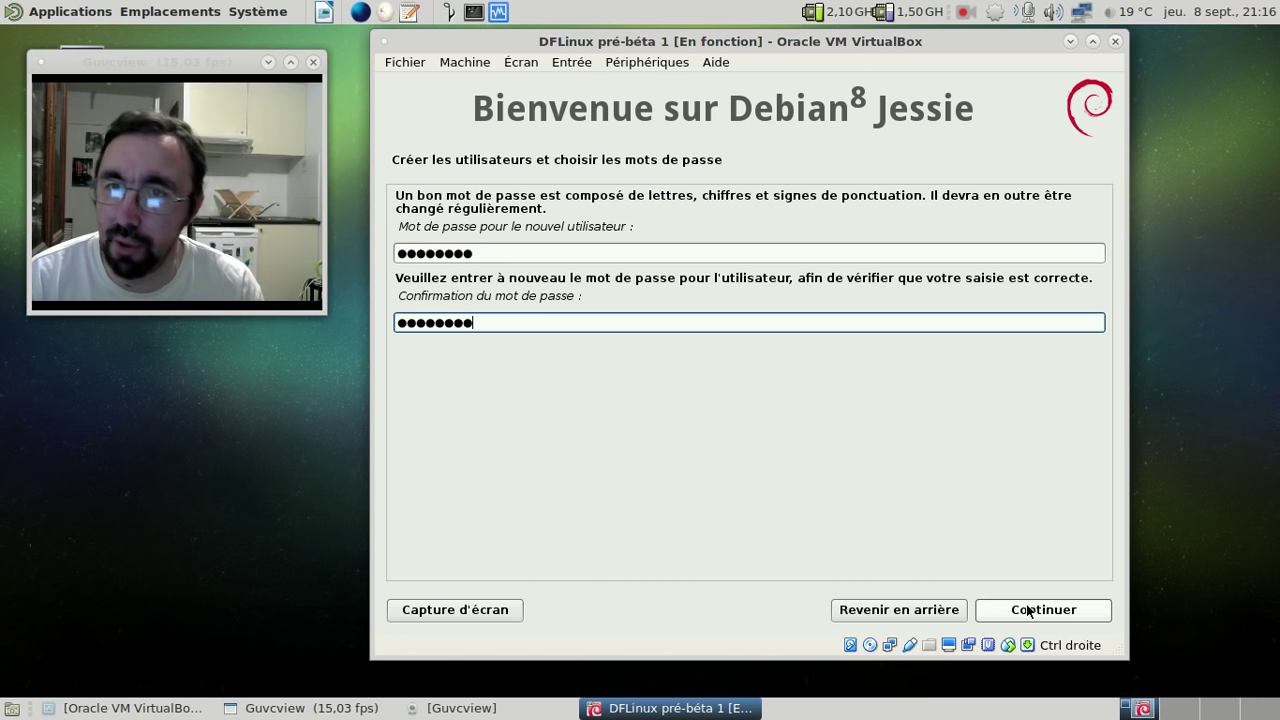
pyautogui.press('Return')
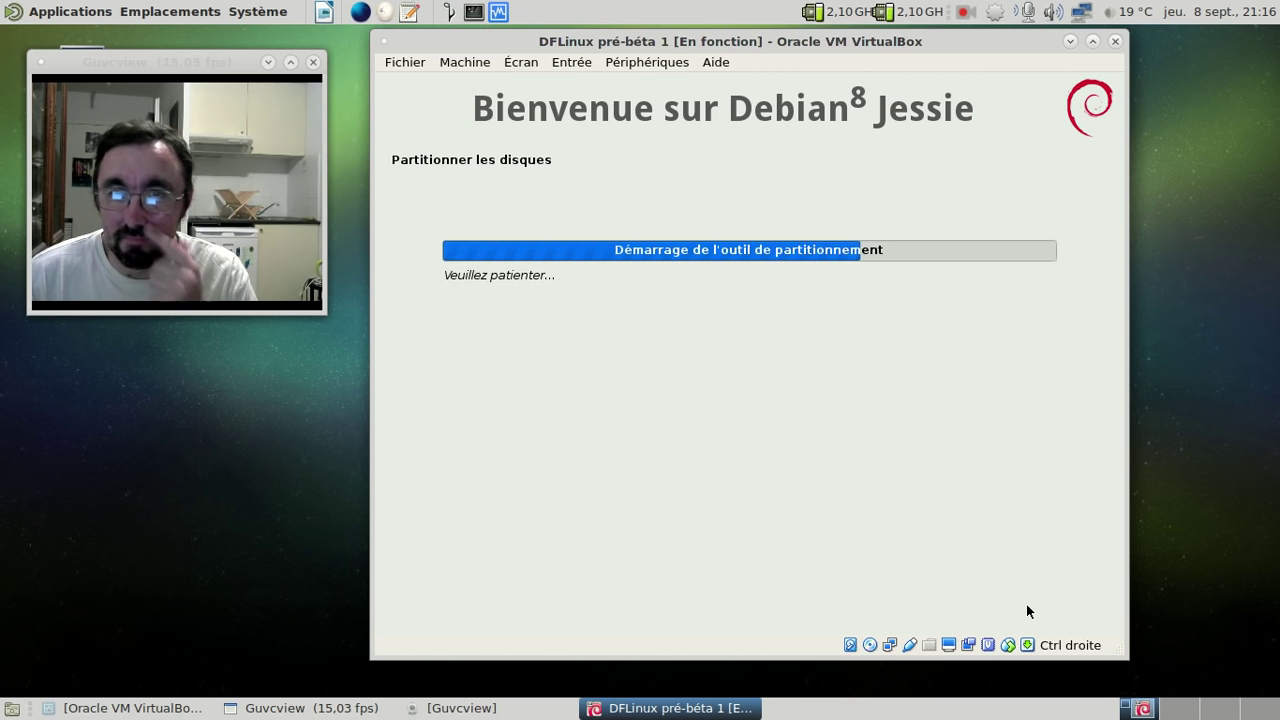
# - Keep the existing ext4 and swap layout, finish partitioning, and choose Oui to write changes
pyautogui.click(1028, 610)
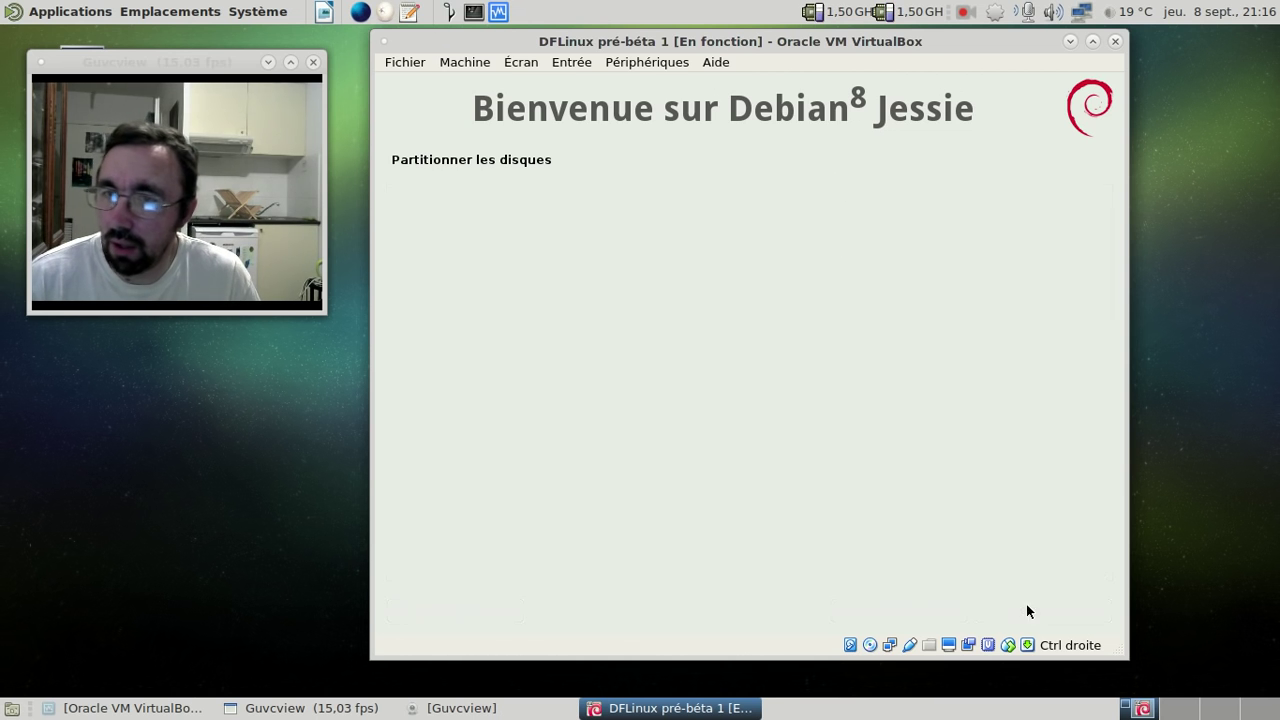
pyautogui.click(1028, 610)
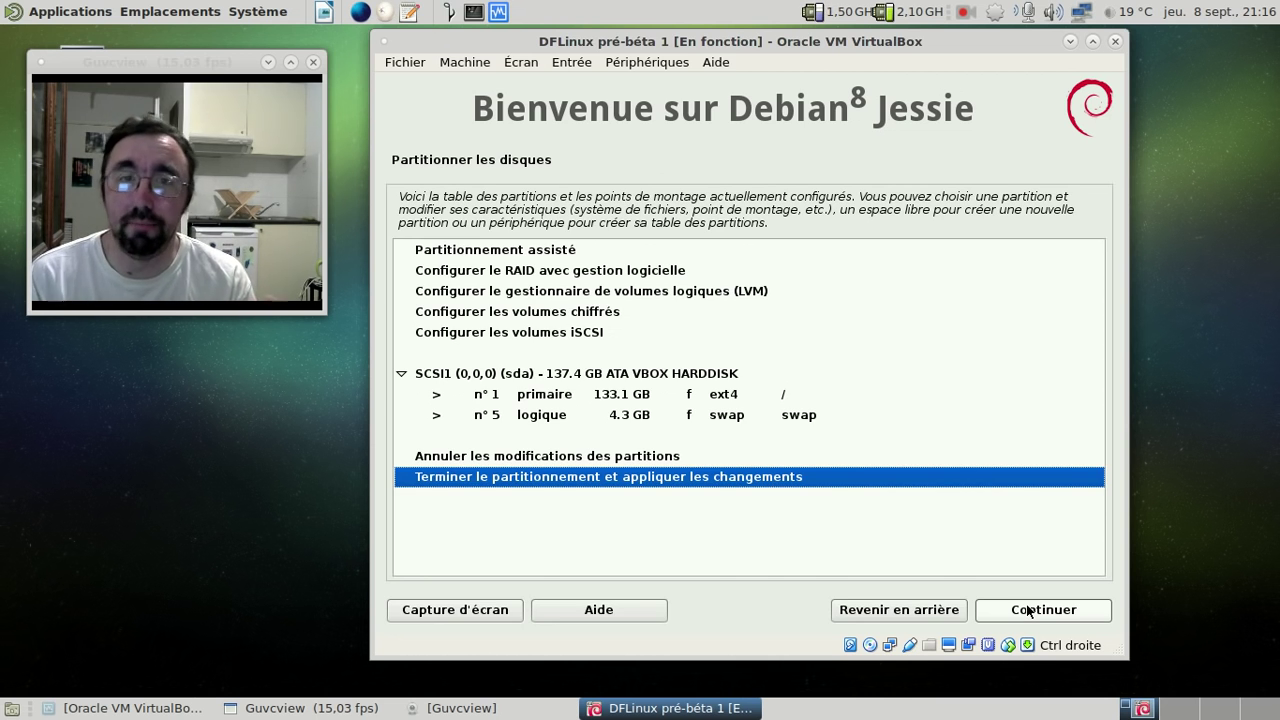
pyautogui.click(1027, 612)
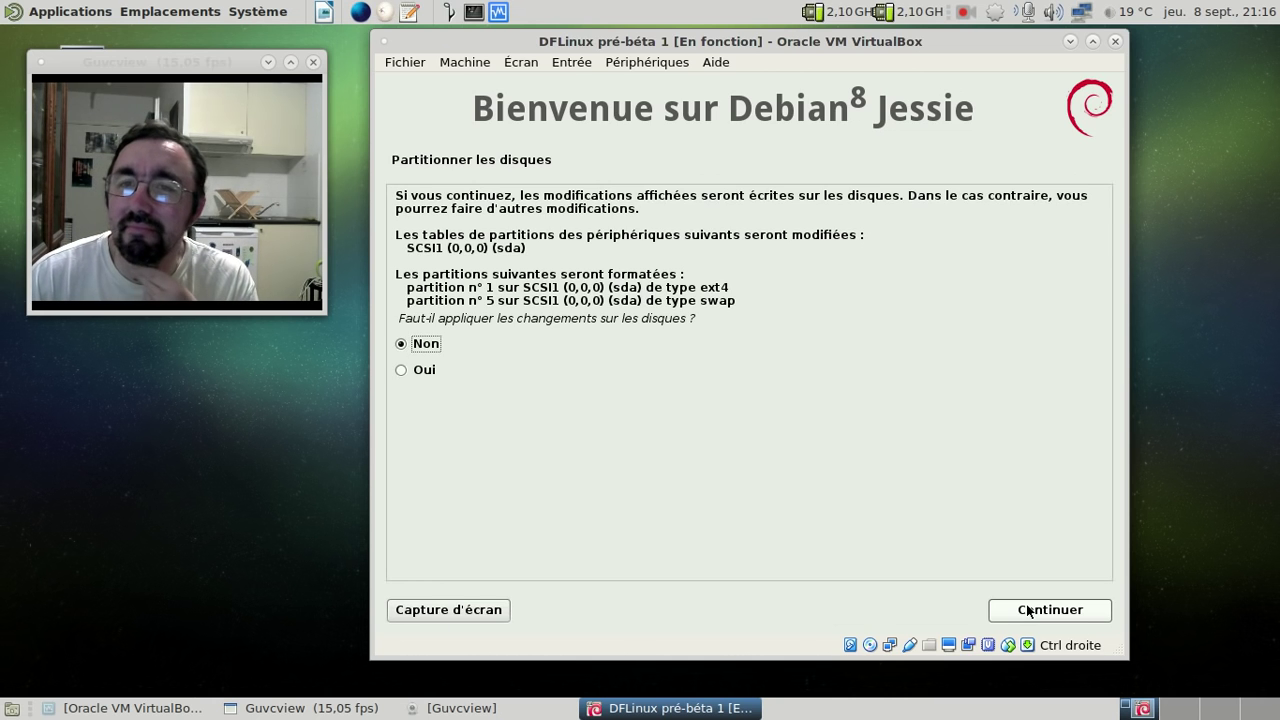
pyautogui.click(432, 370)
# - Confirm writing the partitions so formatting and system installation begin
pyautogui.click(1042, 608)
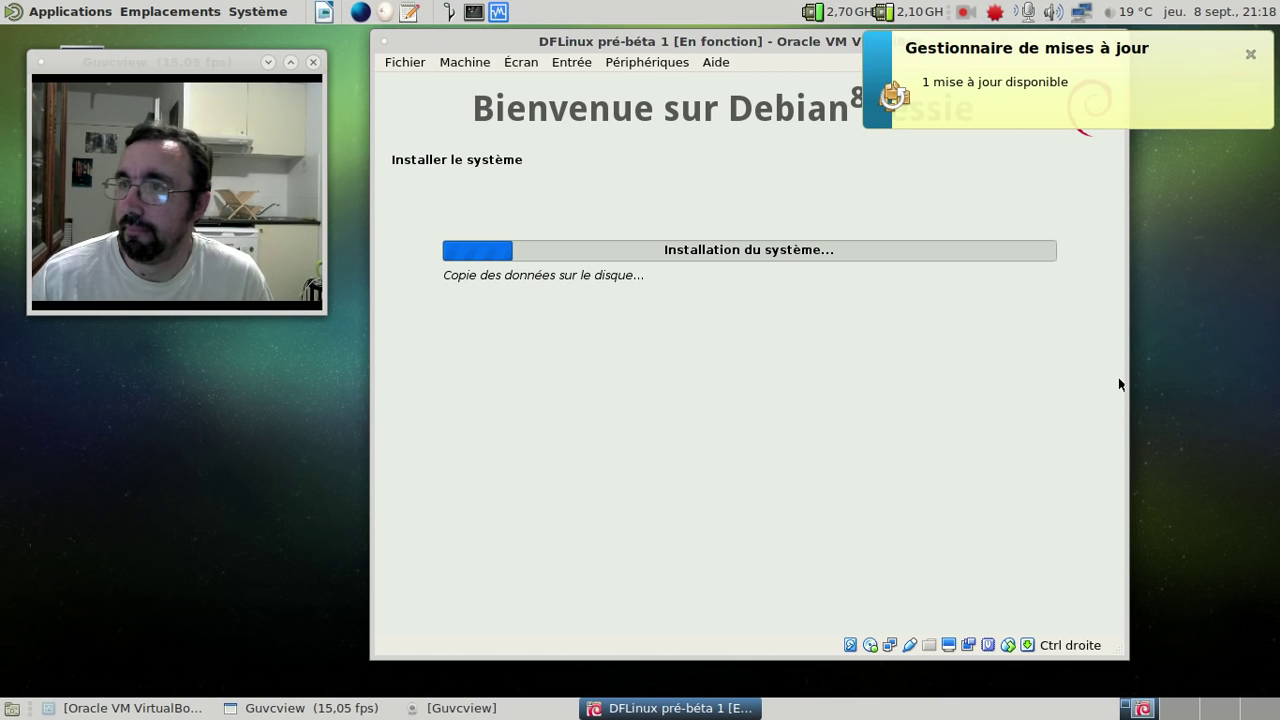
# - Dismiss the update notice, view the freetype2 update in Update Manager, then close it
pyautogui.click(1250, 54)
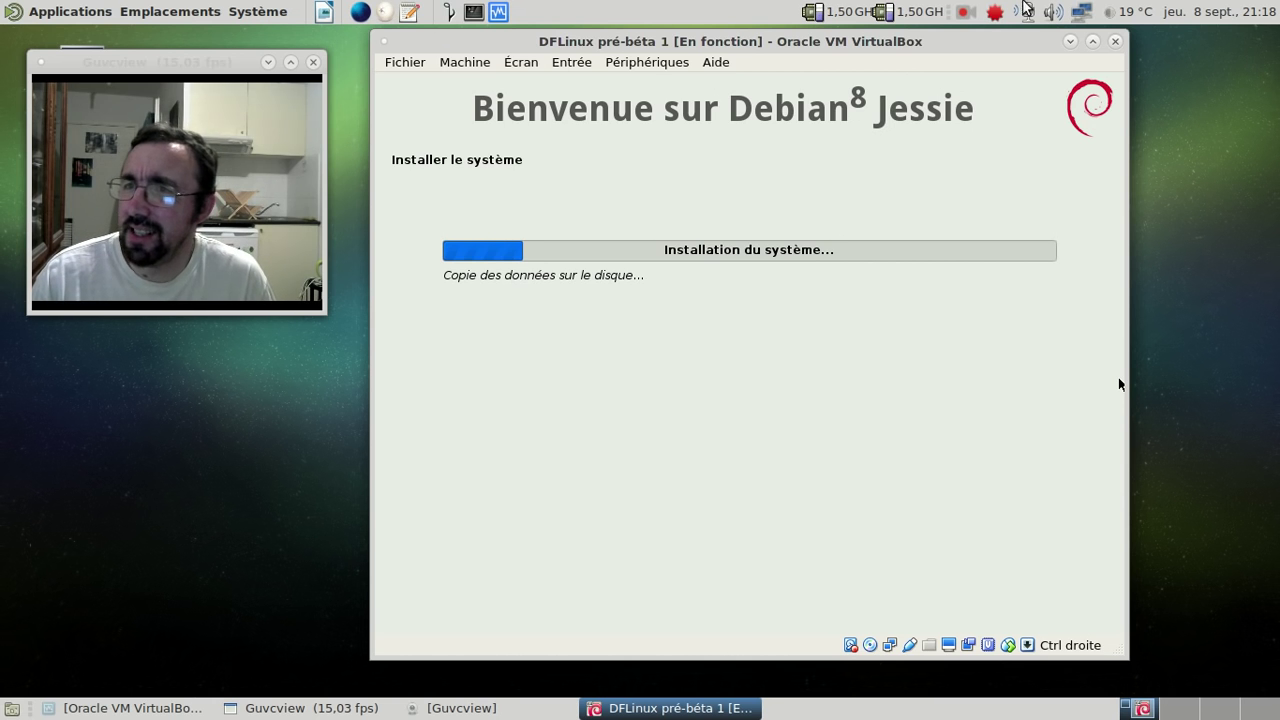
pyautogui.click(995, 14)
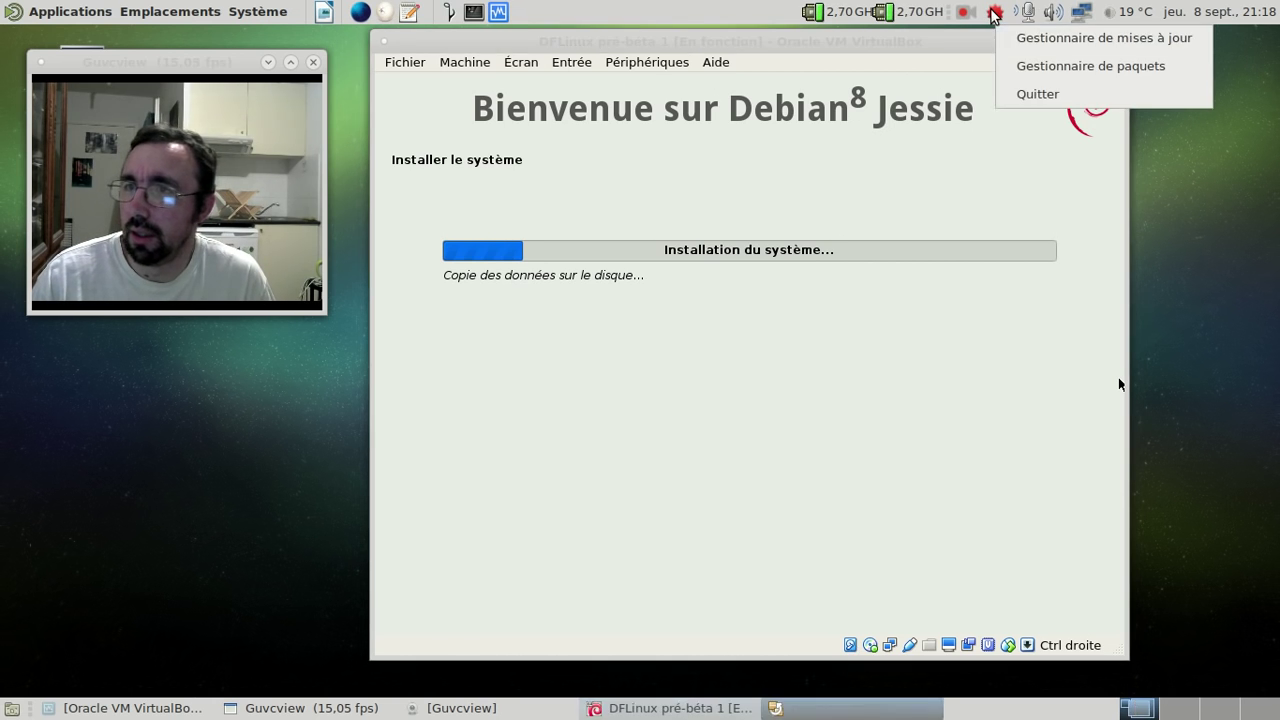
pyautogui.click(791, 300)
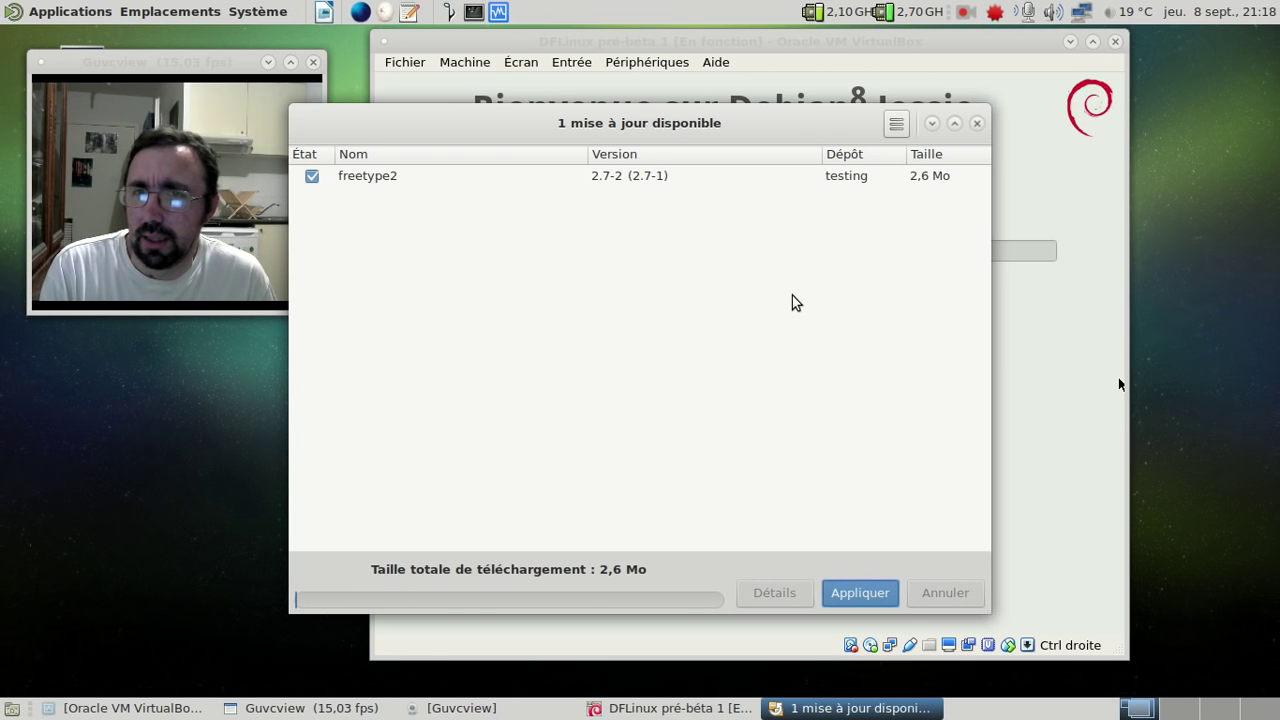
pyautogui.click(977, 123)
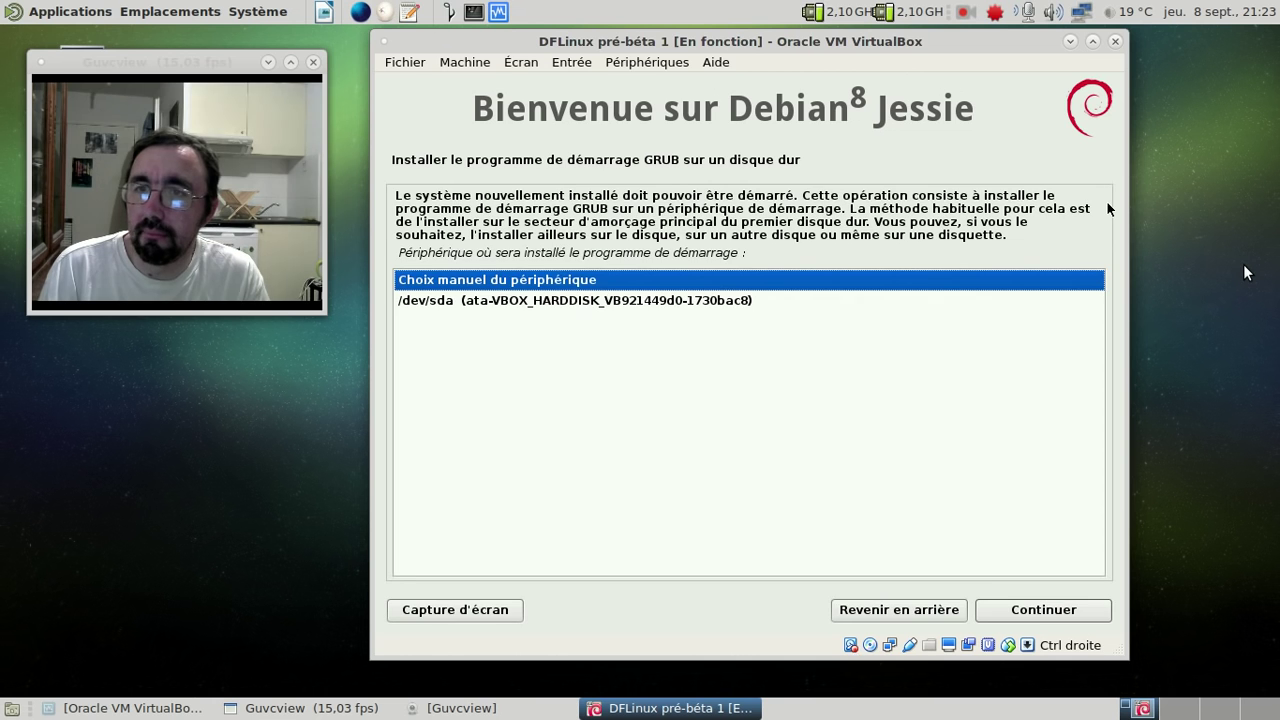
# - Install the GRUB boot loader on /dev/sda and confirm the 'Installation terminée' page to finish
pyautogui.click(693, 302)
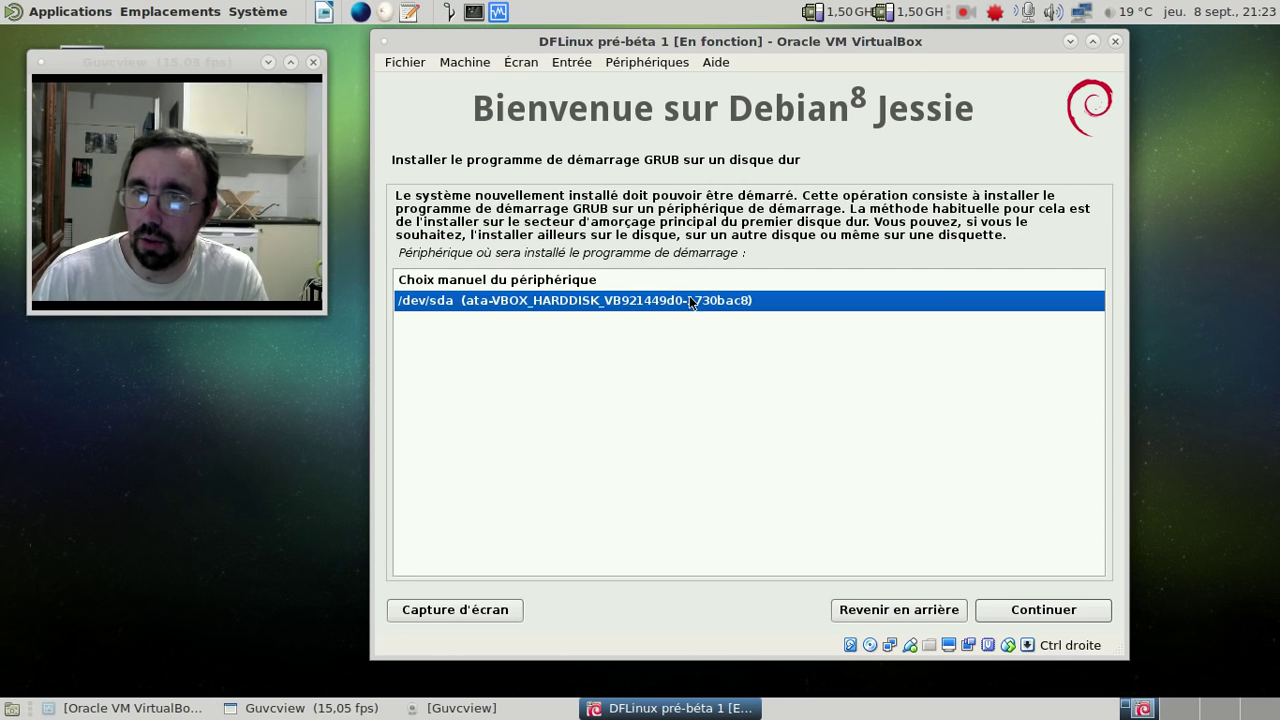
pyautogui.click(1016, 611)
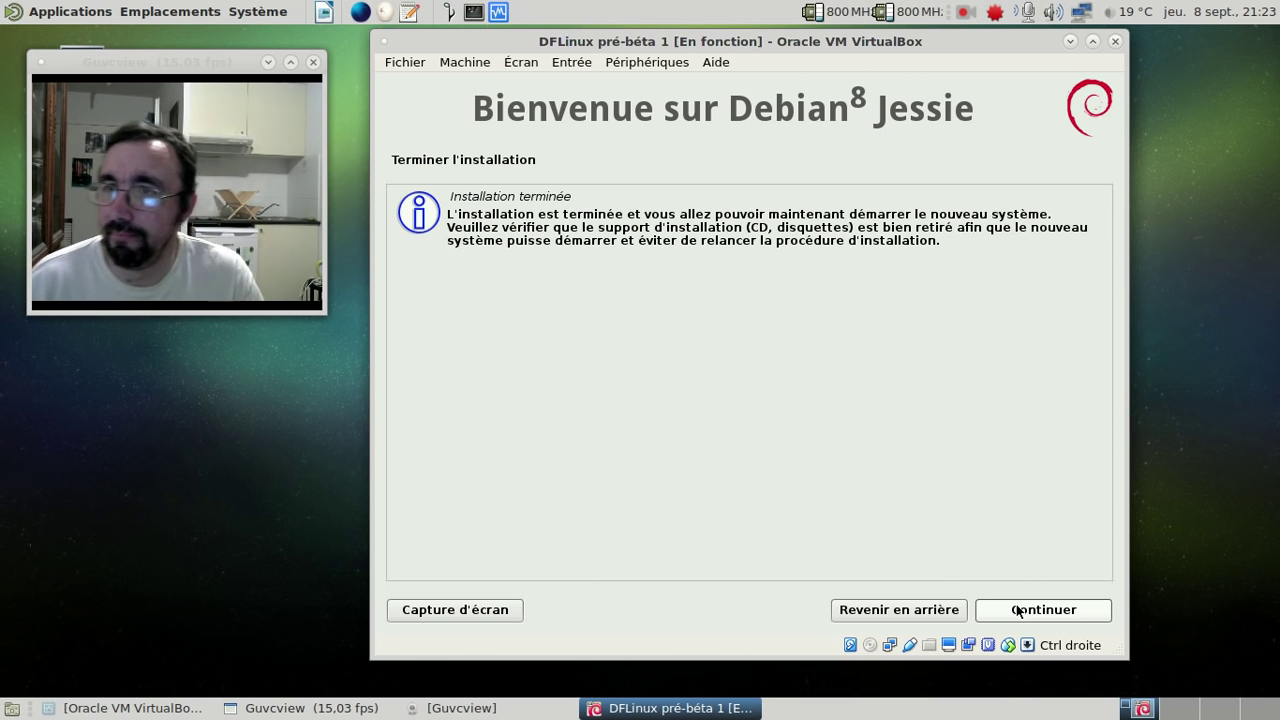
pyautogui.click(1018, 611)
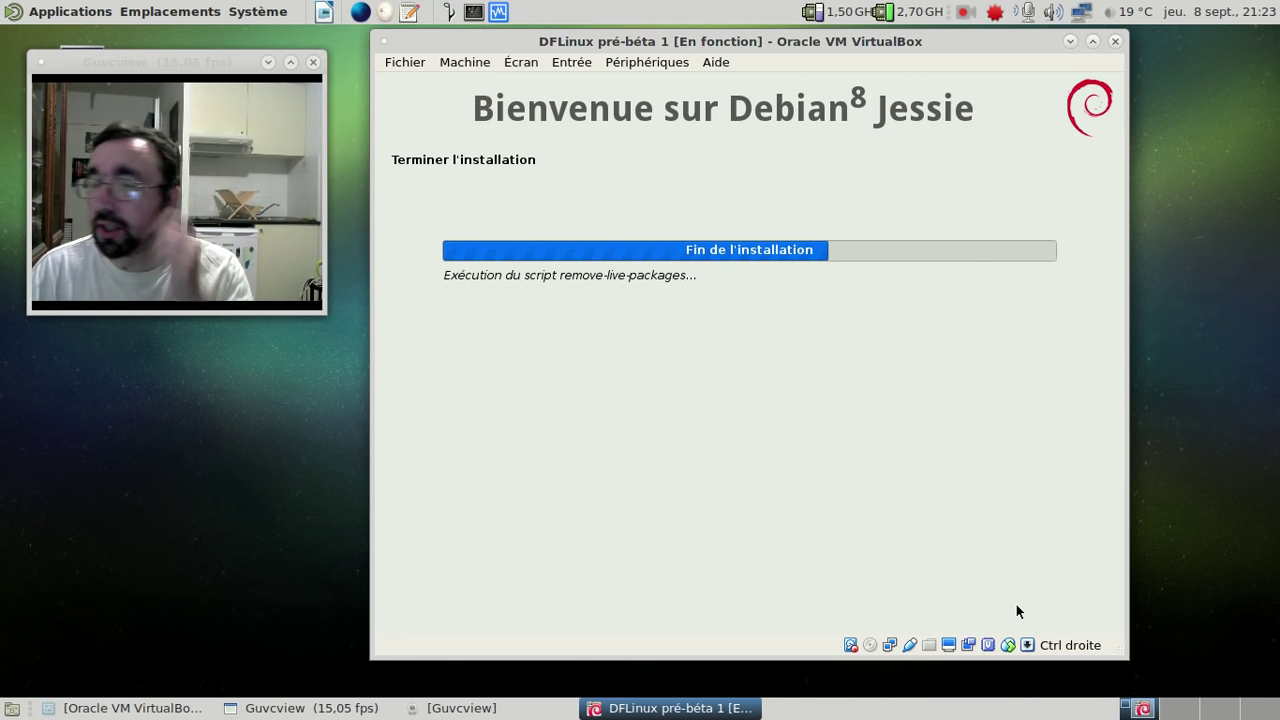